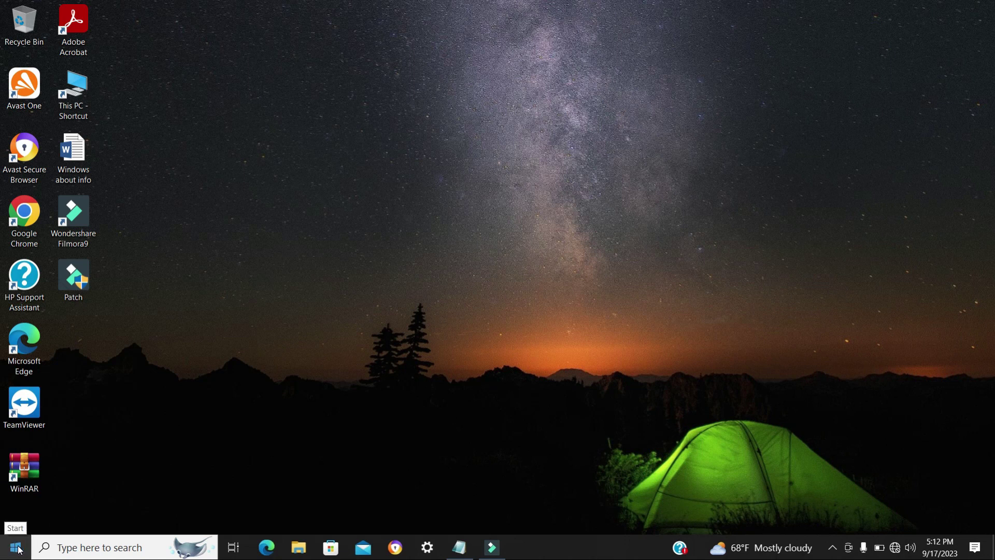
Open Control Panel and, under System and Security, view the amount of RAM and processor speed.
left_click(16, 548)
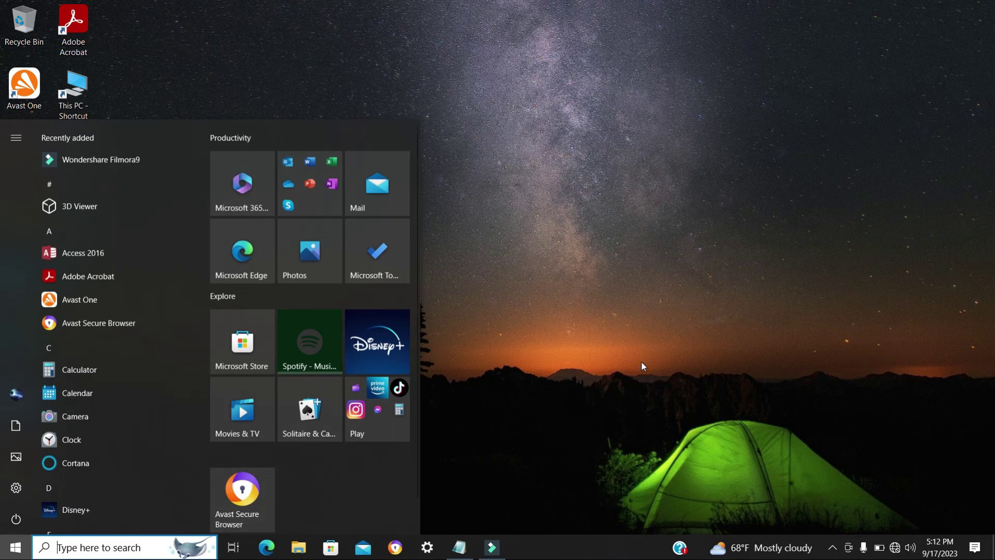
type("control")
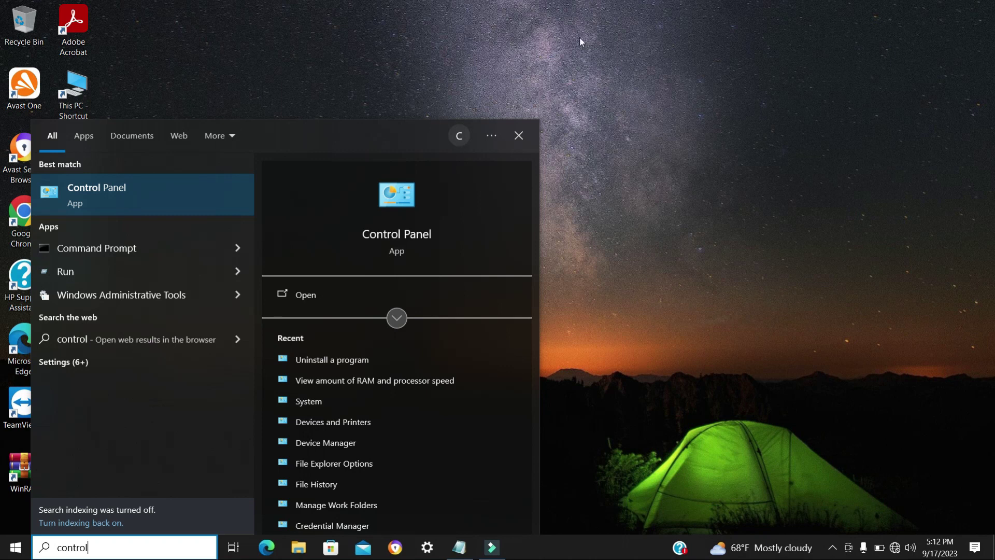
left_click(110, 193)
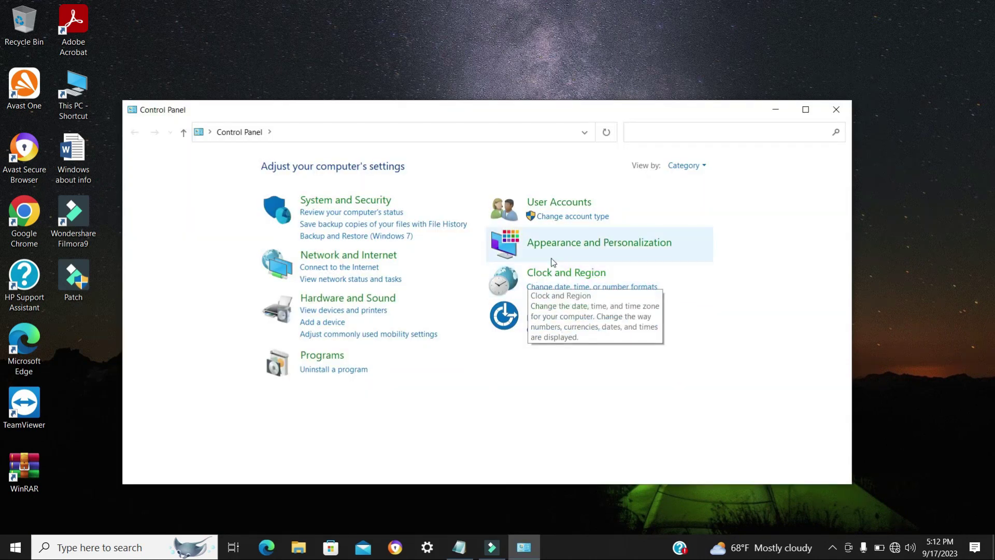
left_click(328, 202)
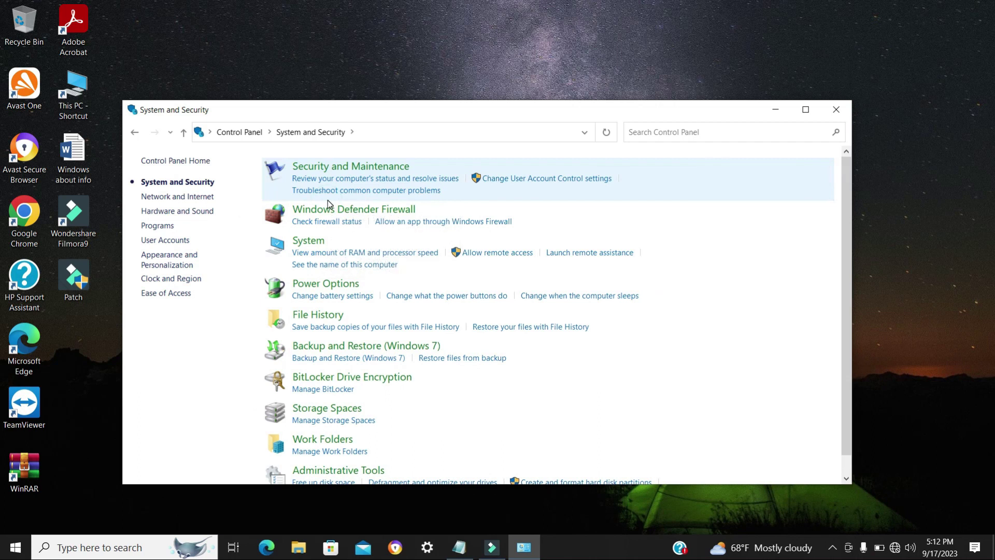
left_click(334, 254)
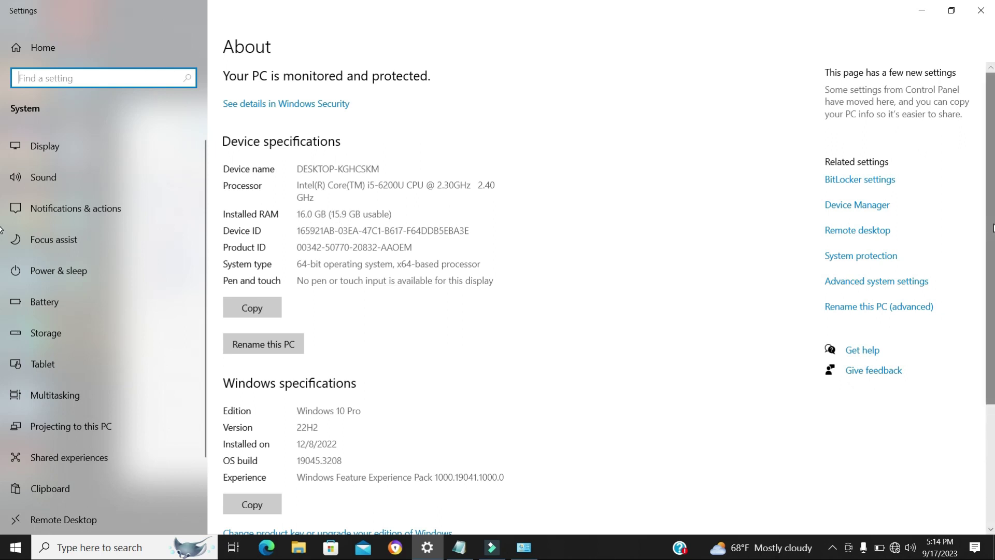
Review the Windows specifications on the About page, and close both Settings and Control Panel.
left_click_drag(992, 218, 994, 315)
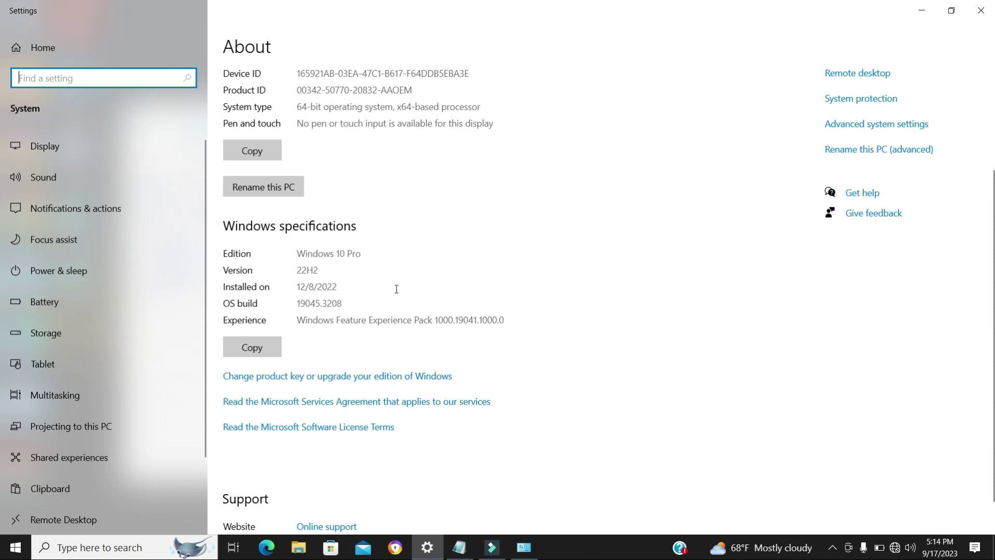
left_click(990, 12)
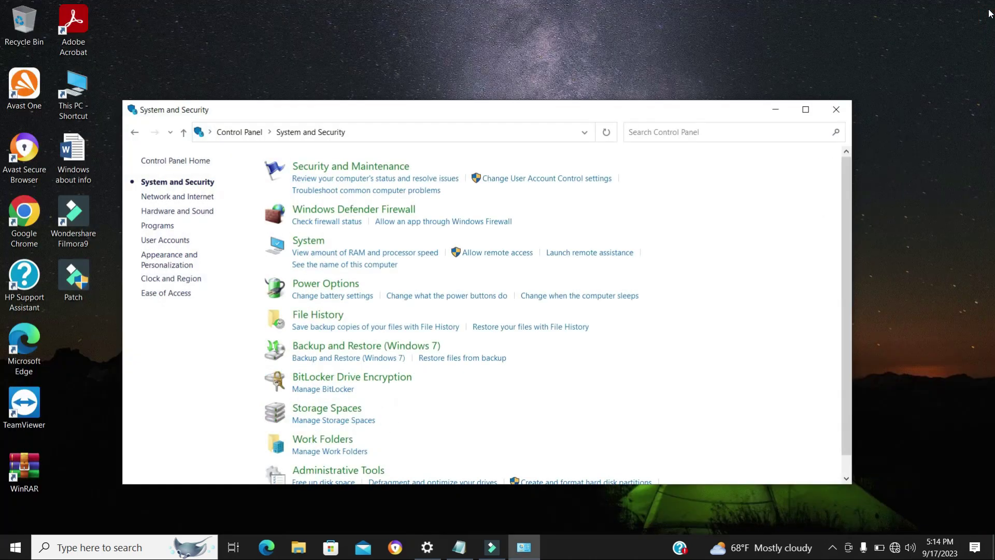
left_click(837, 110)
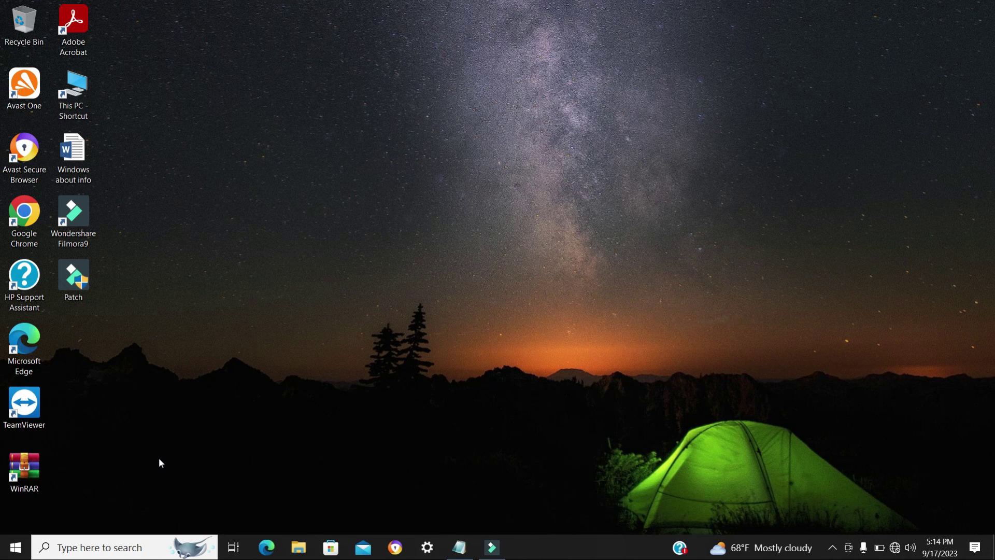
Open System Information and review the System Summary, including the installed physical memory entries.
left_click(14, 553)
type("system")
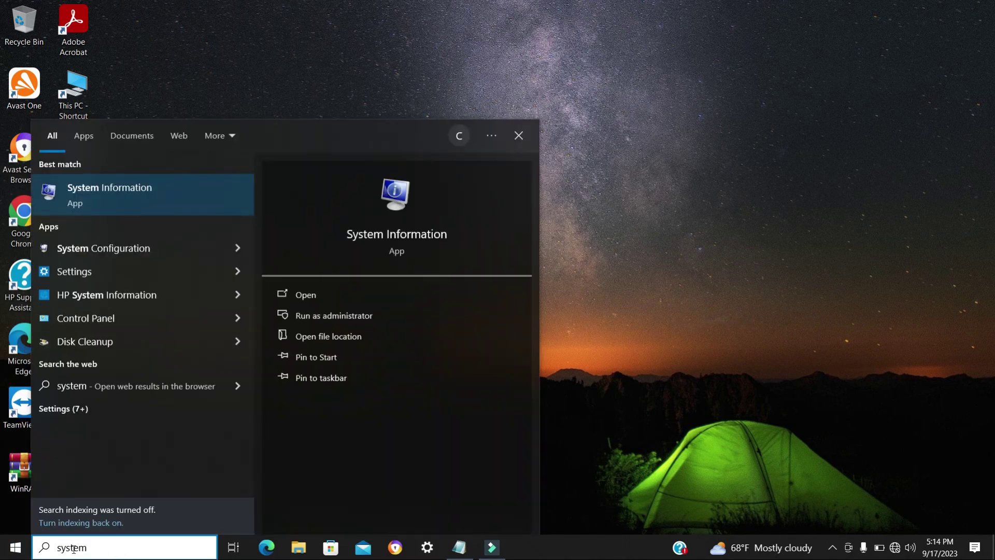
left_click(94, 191)
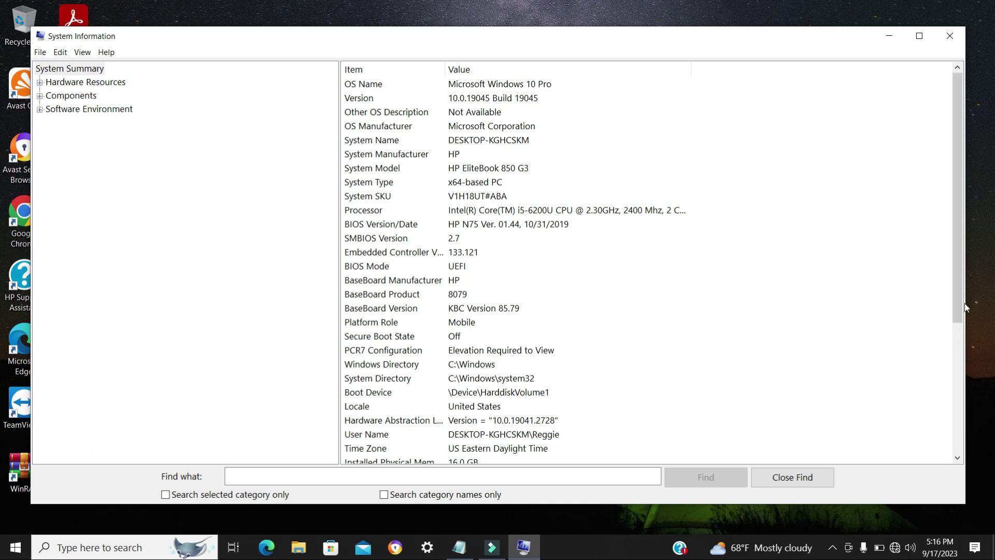
left_click_drag(959, 300, 969, 366)
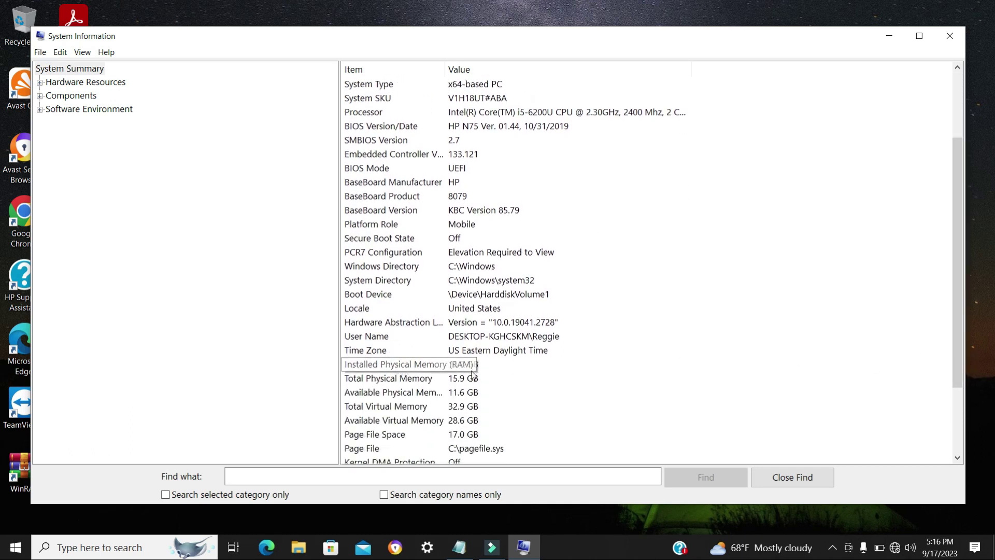
left_click_drag(953, 299, 935, 218)
Browse the Hardware Resources and Components categories, checking the Storage, Printing and Problem Devices entries.
left_click(40, 82)
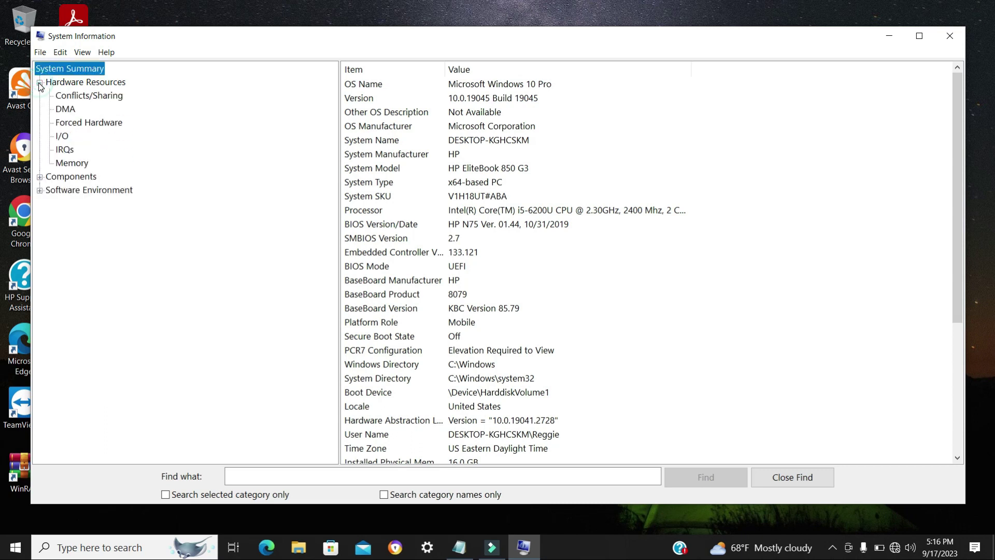
left_click(40, 83)
left_click(39, 96)
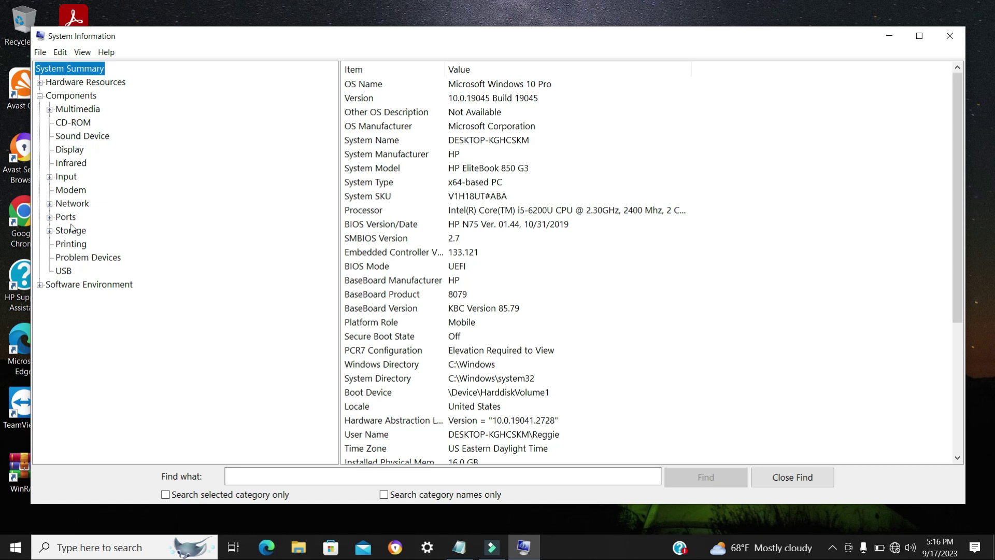
left_click(56, 219)
left_click(70, 234)
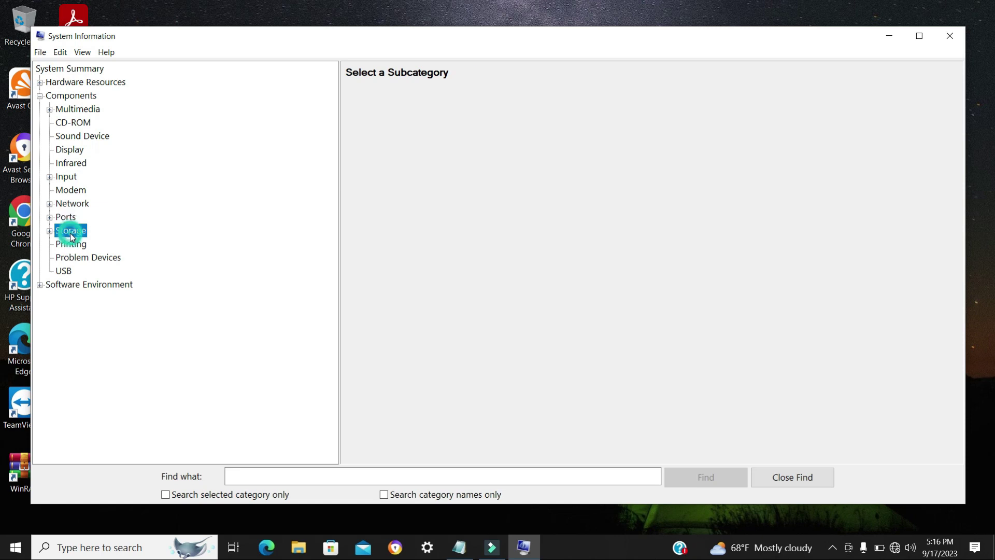
left_click(71, 243)
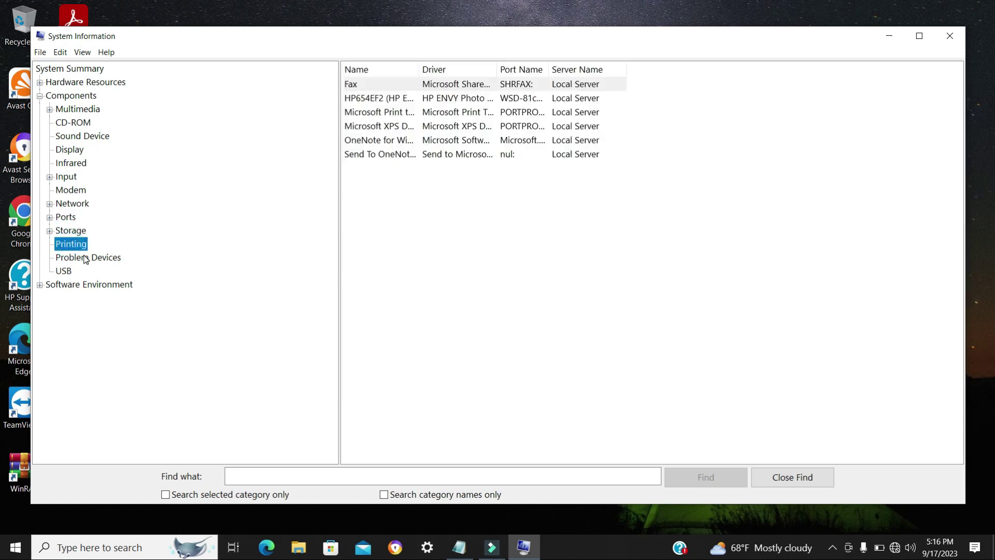
left_click(85, 258)
left_click(69, 244)
left_click(40, 96)
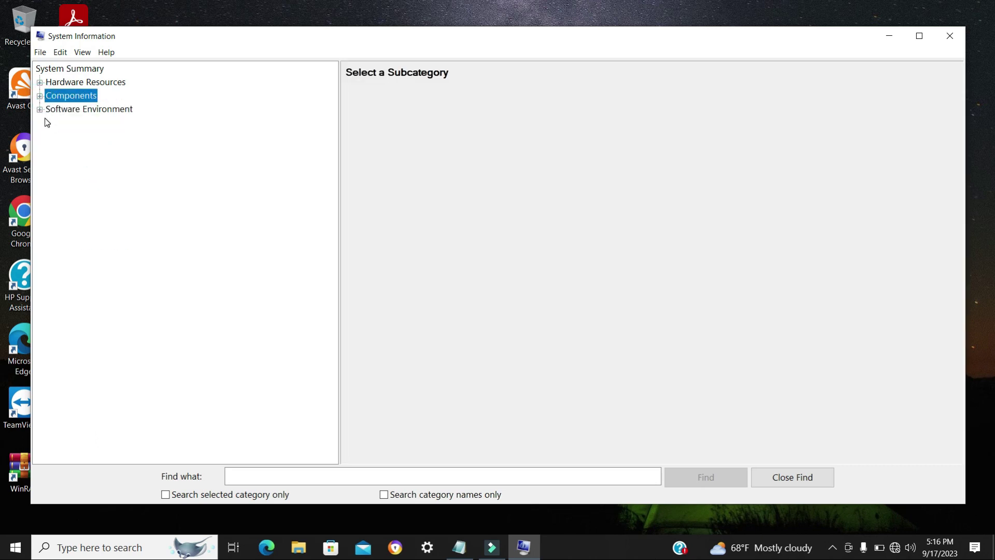
Look over the Software Environment subcategories, collapse them and close System Information.
left_click(40, 109)
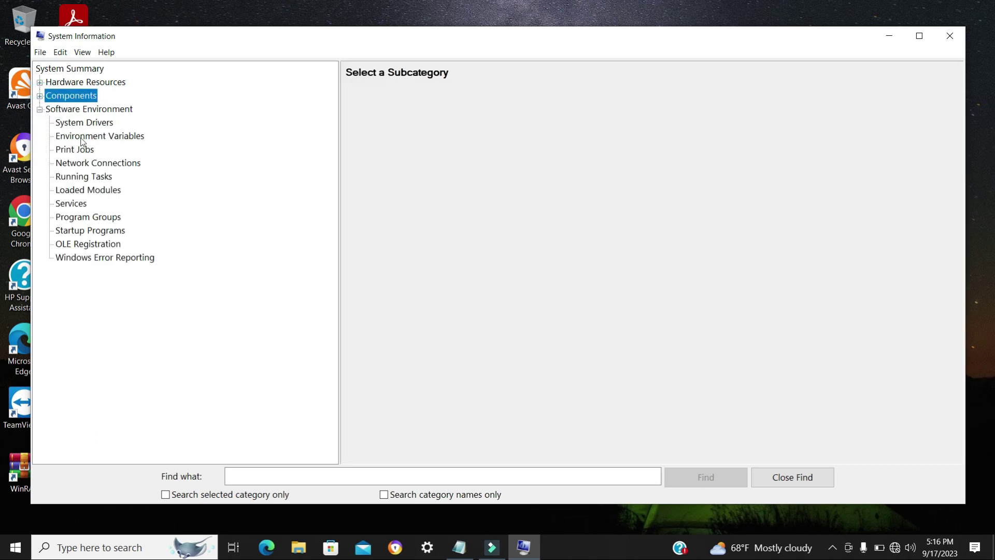
left_click(39, 107)
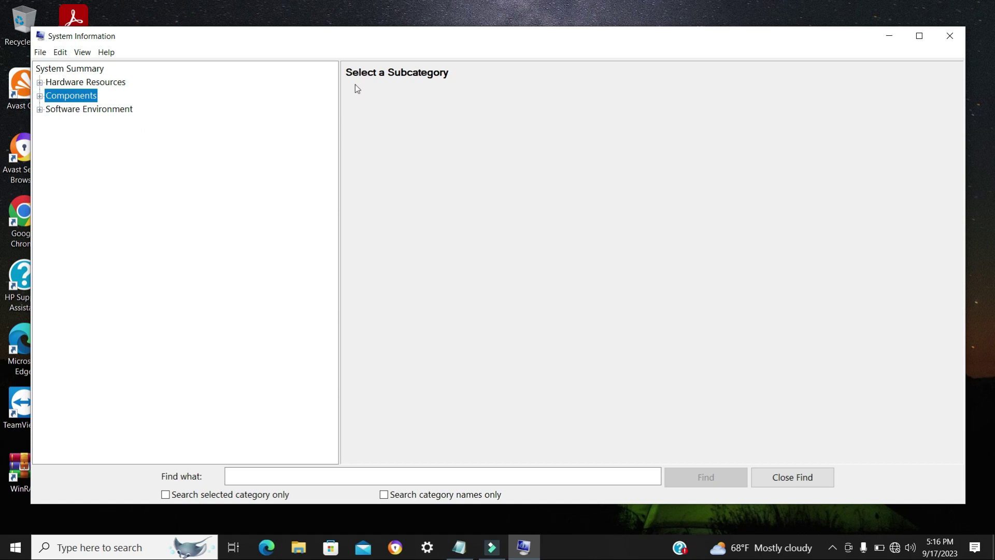
left_click(950, 36)
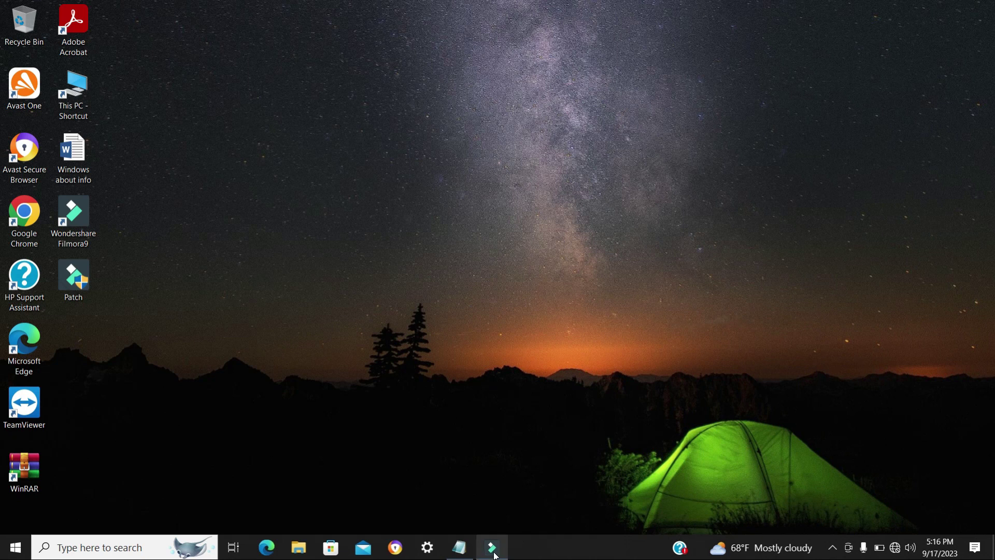
mouse_move(495, 555)
left_click(508, 481)
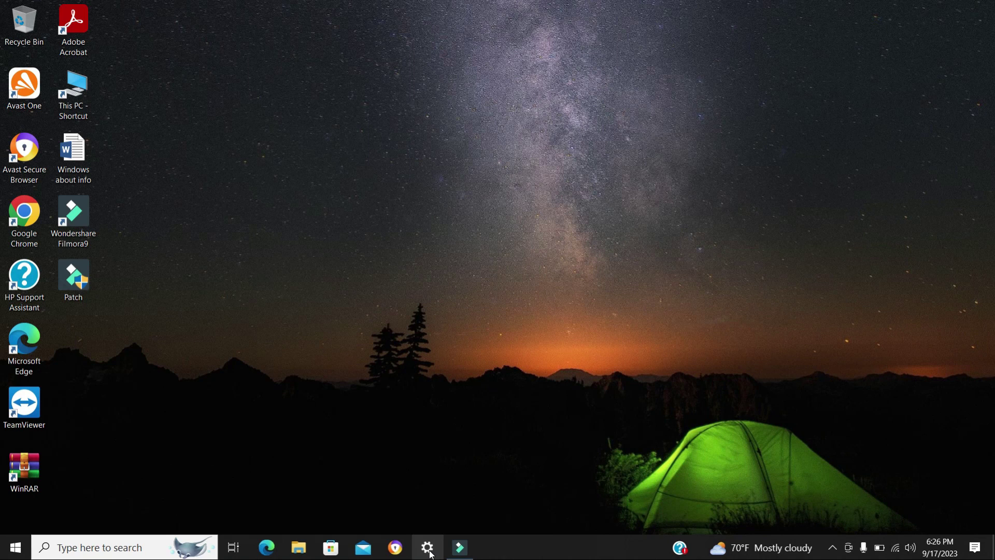
Open the Windows Settings app and go to the Power & sleep page of the System category.
left_click(19, 548)
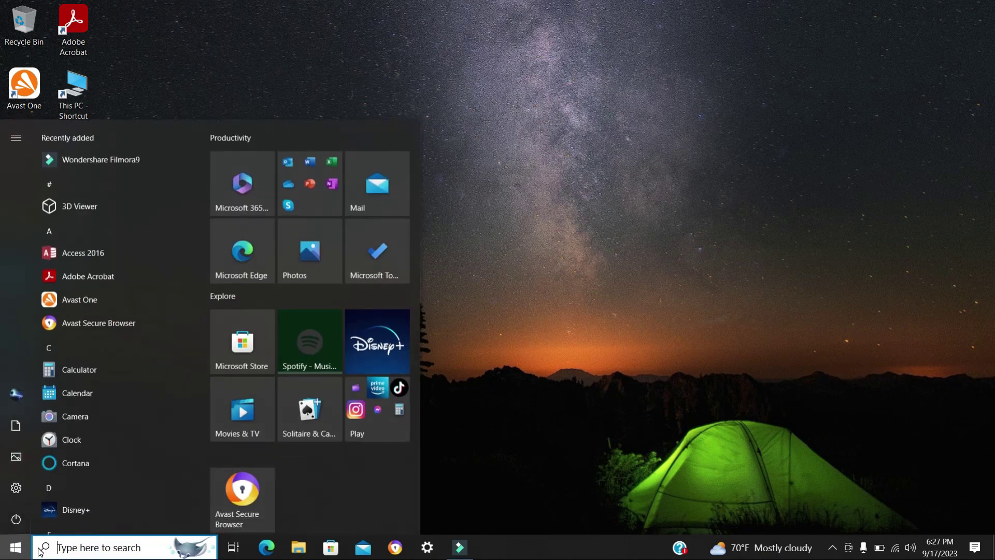
type("setti")
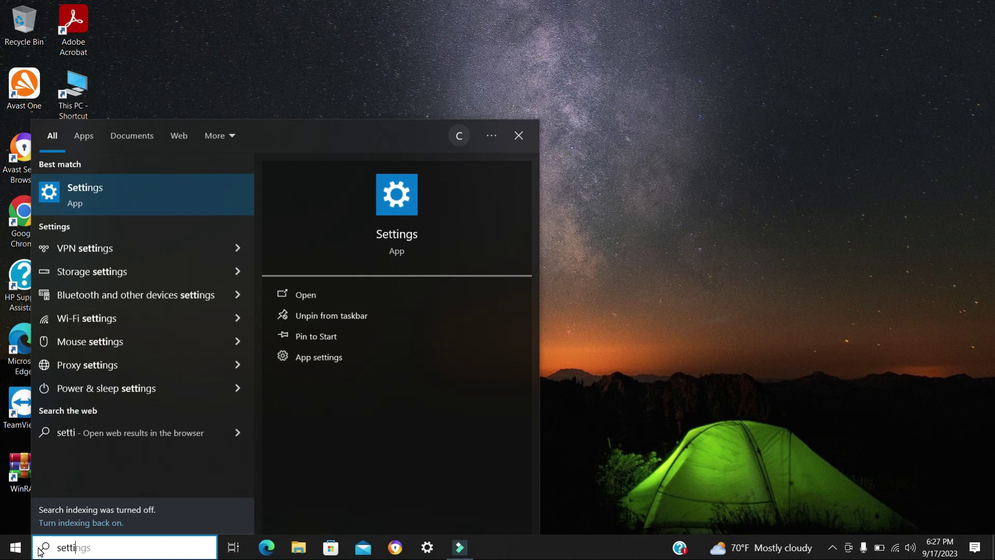
left_click(88, 191)
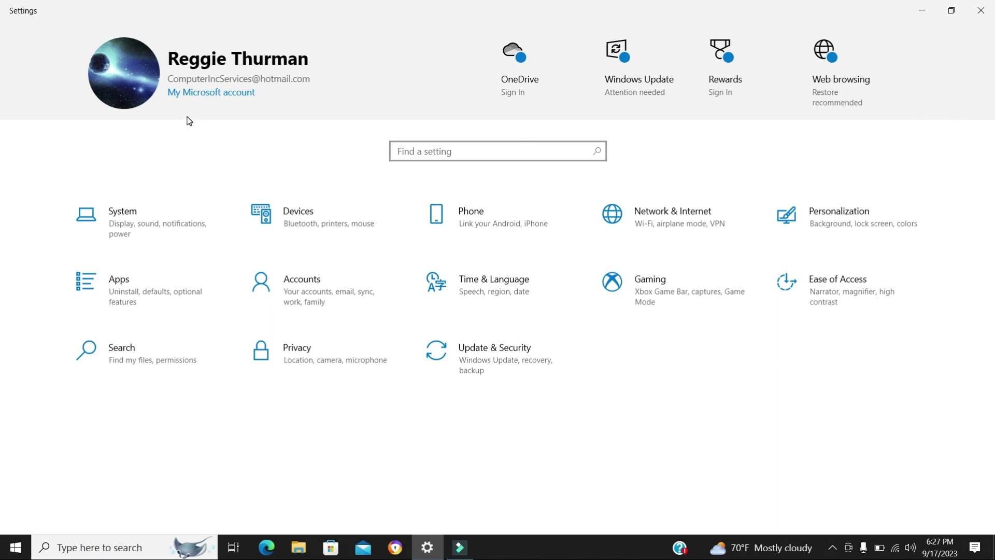
left_click(139, 228)
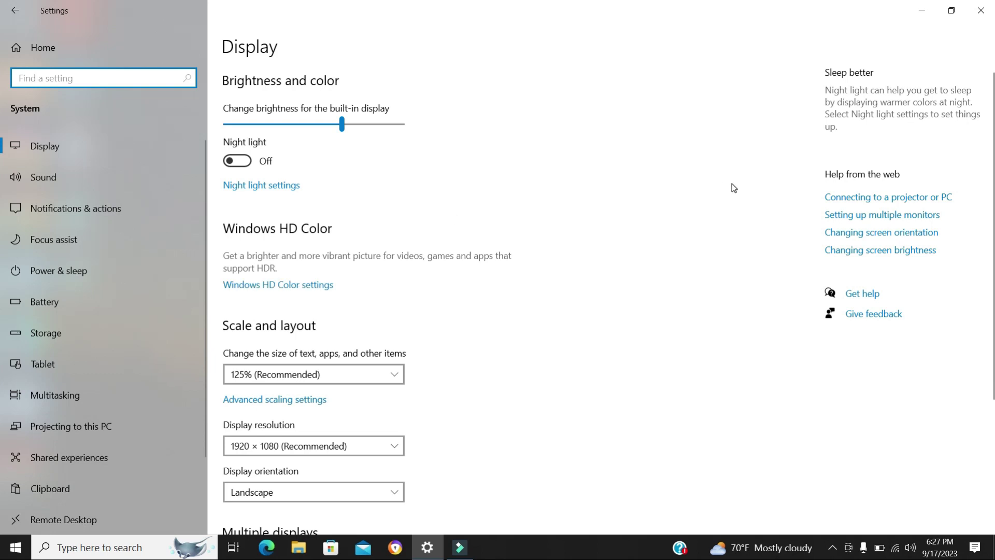
scroll(991, 158, "down", 2)
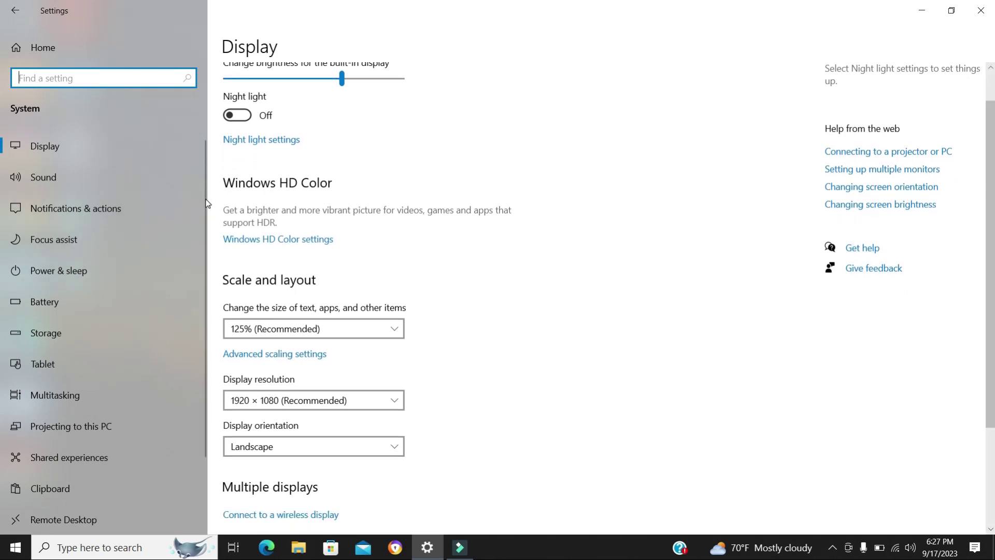
scroll(205, 223, "down", 1)
scroll(204, 223, "up", 1)
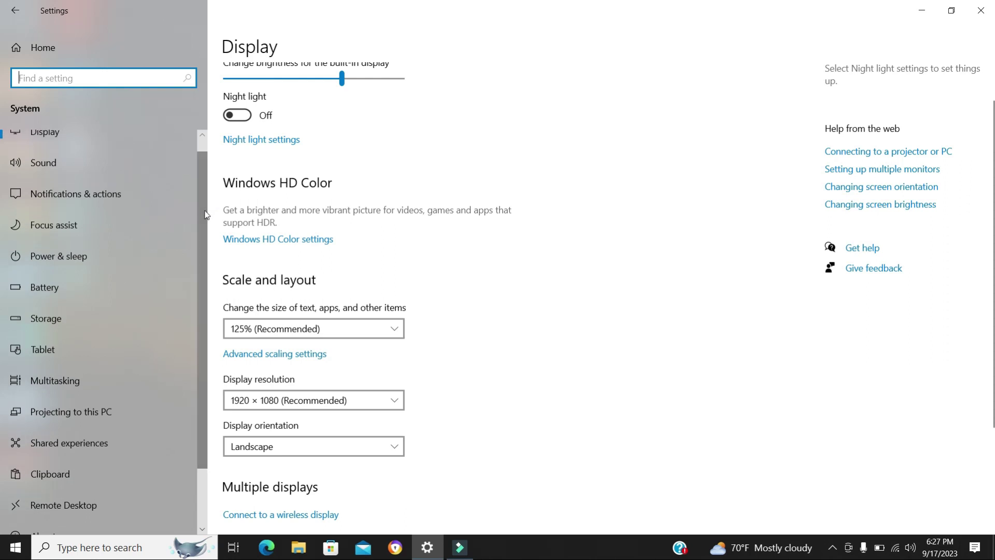
left_click(42, 258)
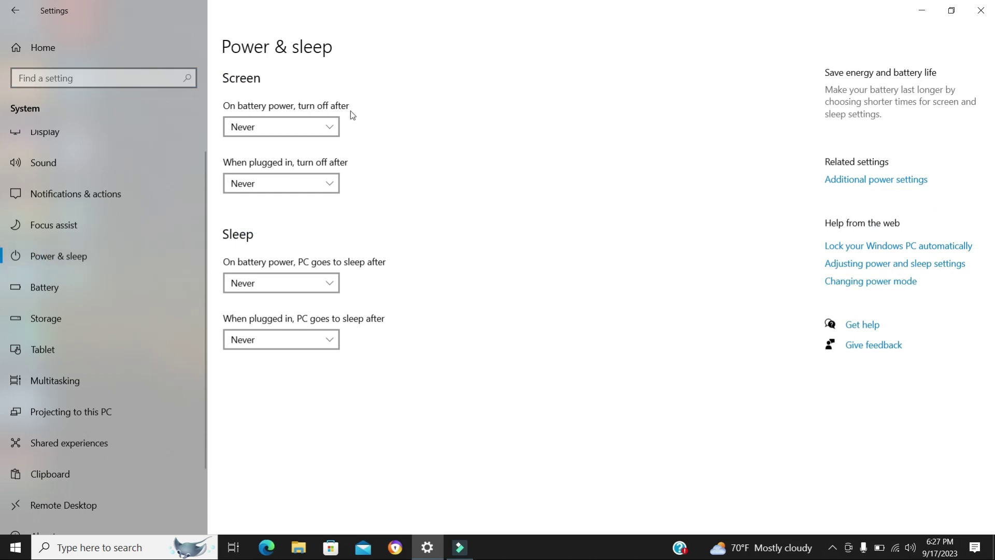
Set the screen to Never turn off on battery power, and check the turn-off times offered when plugged in.
left_click(334, 127)
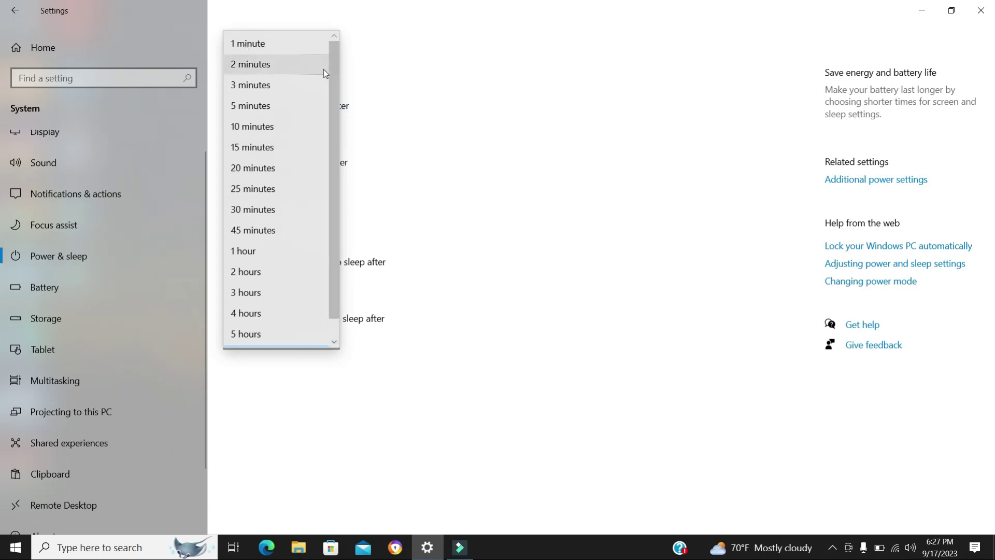
left_click(435, 87)
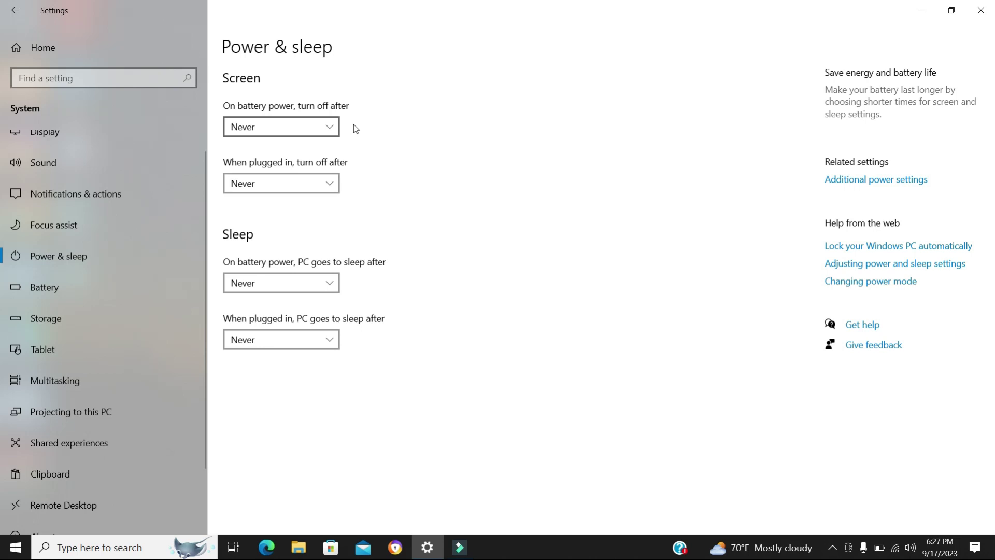
left_click(328, 123)
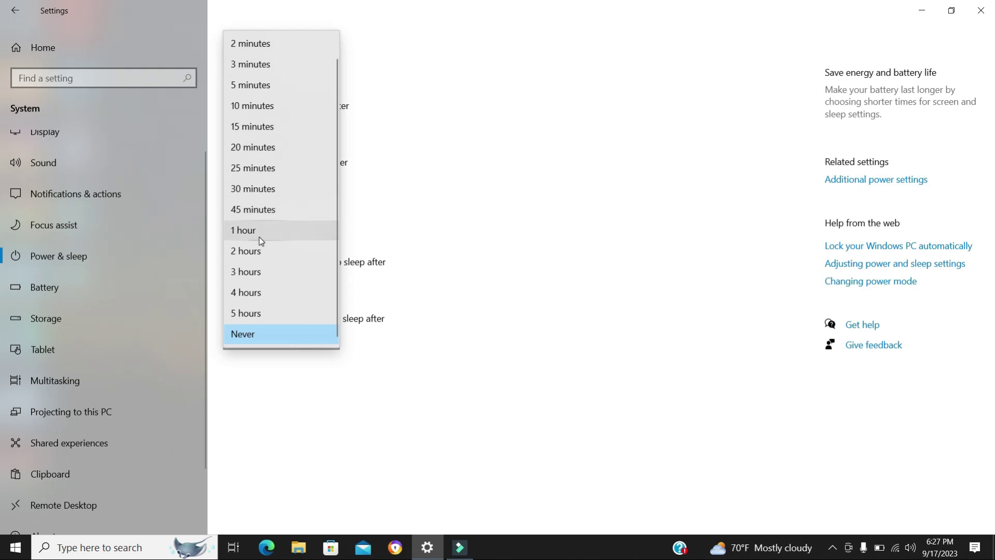
scroll(259, 237, "up", 1)
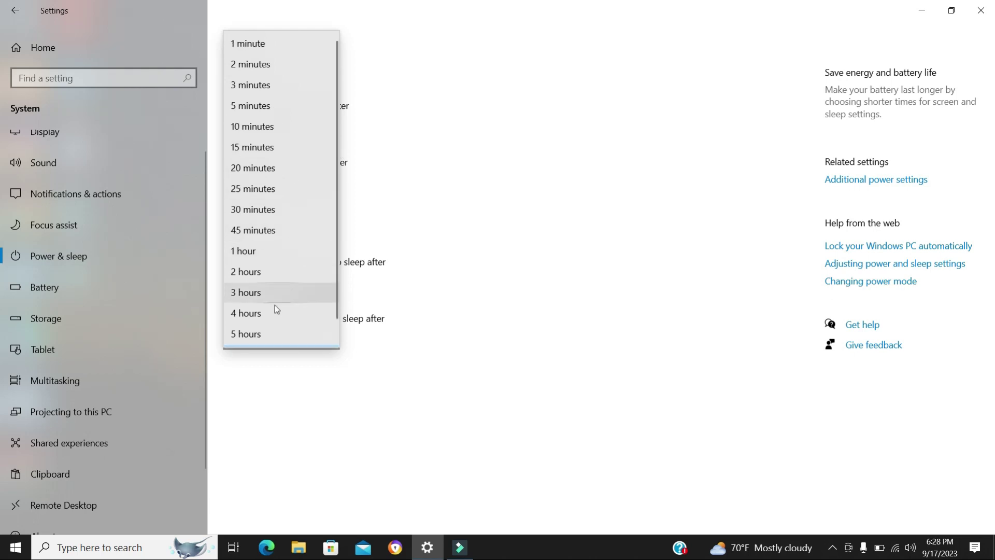
scroll(341, 309, "down", 1)
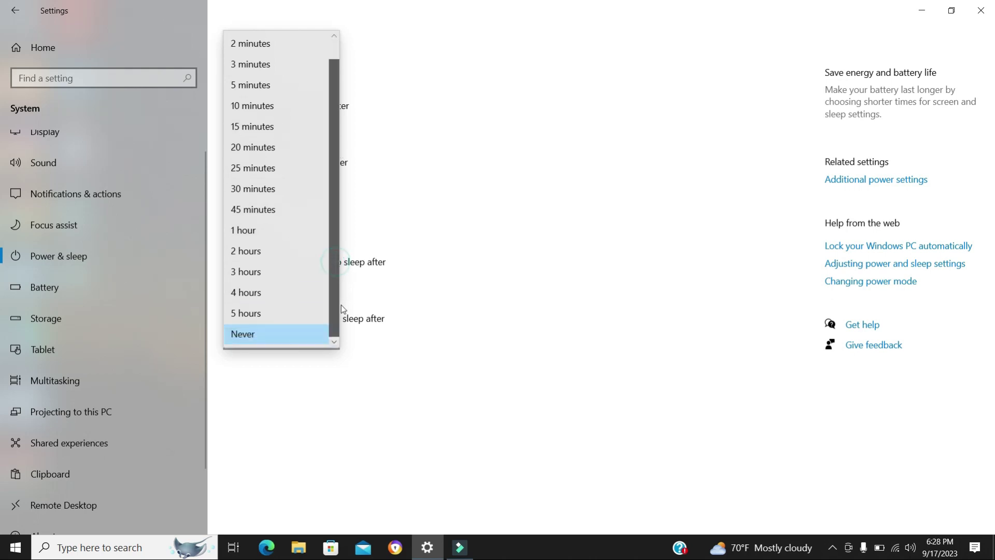
left_click(244, 336)
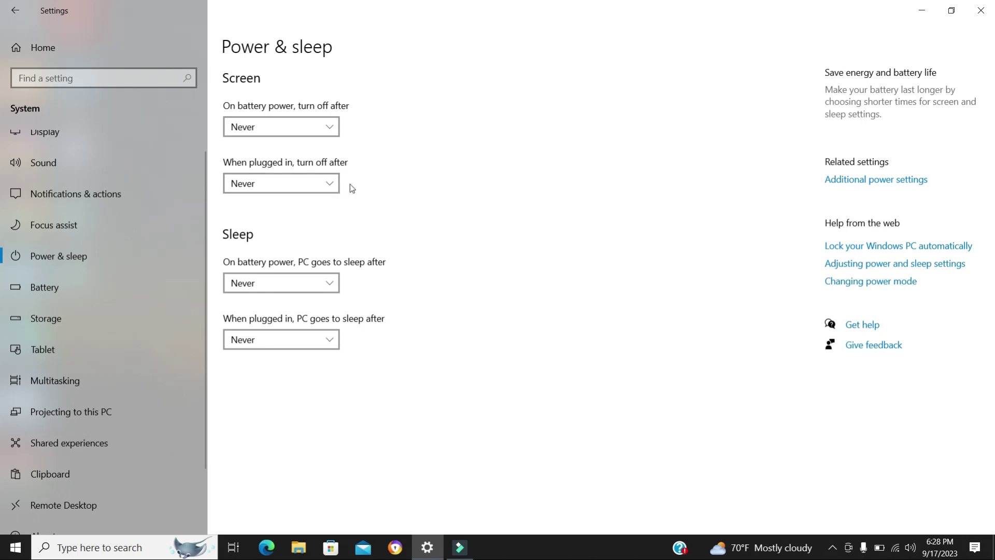
left_click(332, 184)
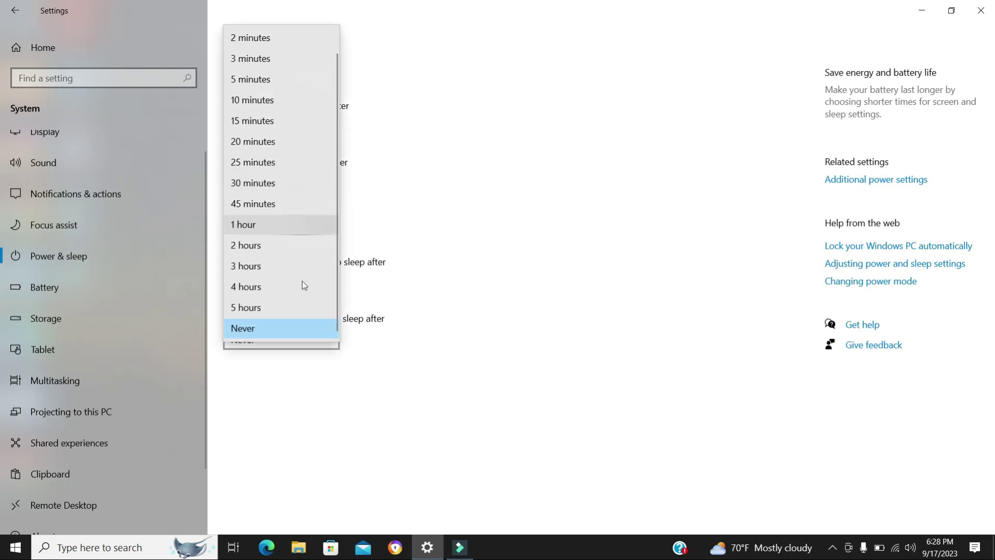
left_click(673, 141)
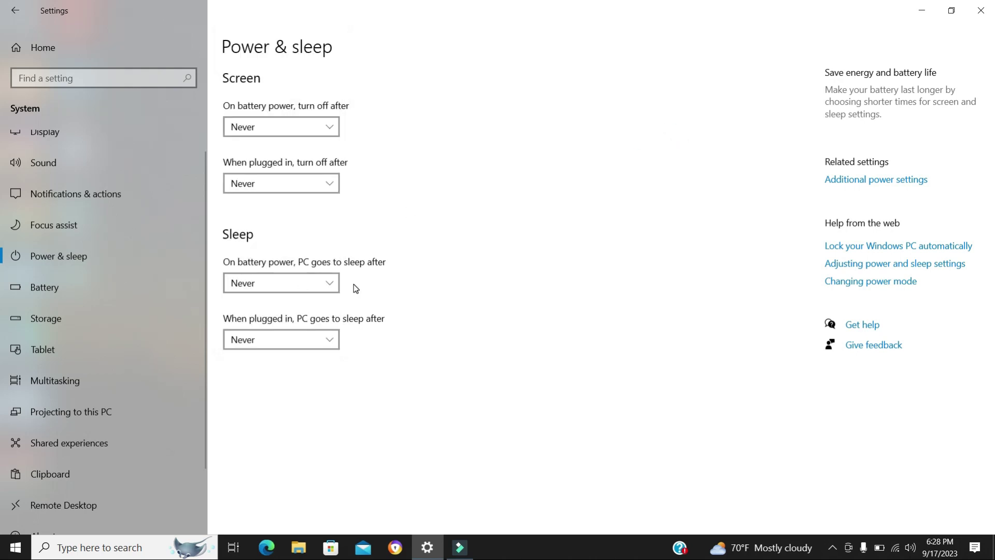
Check the sleep time setting on battery power, and set the PC to Never go to sleep when plugged in.
left_click(331, 285)
left_click(509, 274)
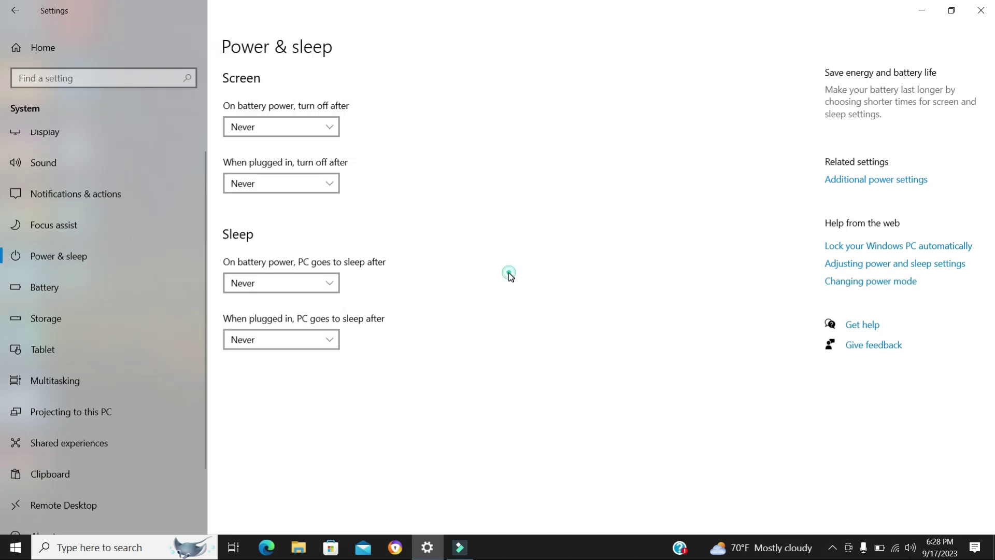
left_click(331, 340)
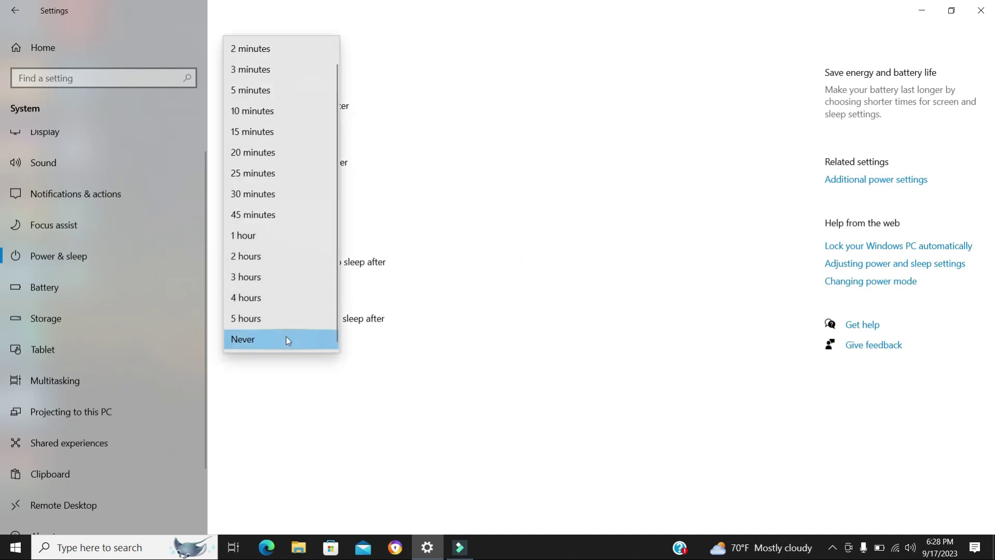
left_click(274, 347)
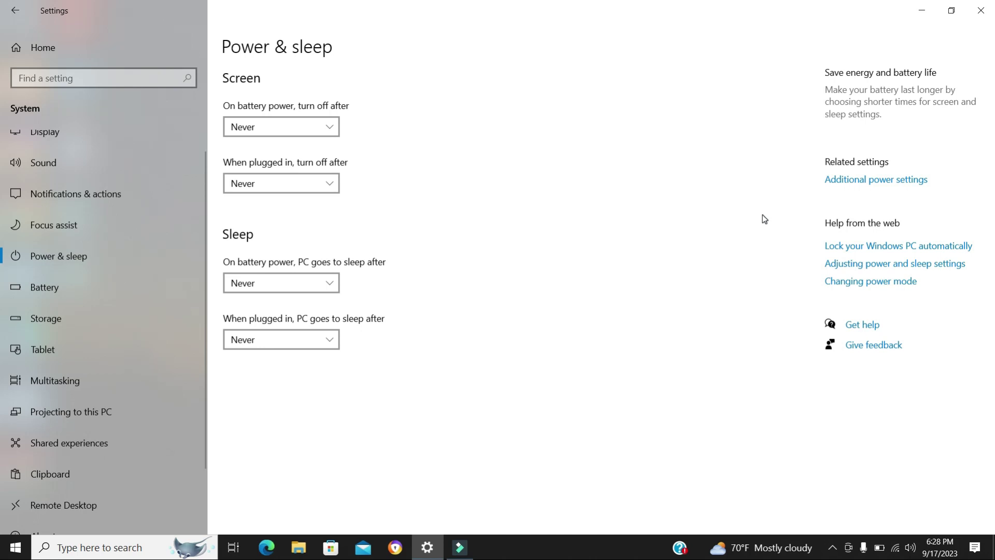
Open the additional power settings page for closing the lid, and check the power button actions offered on battery and plugged in.
left_click(856, 181)
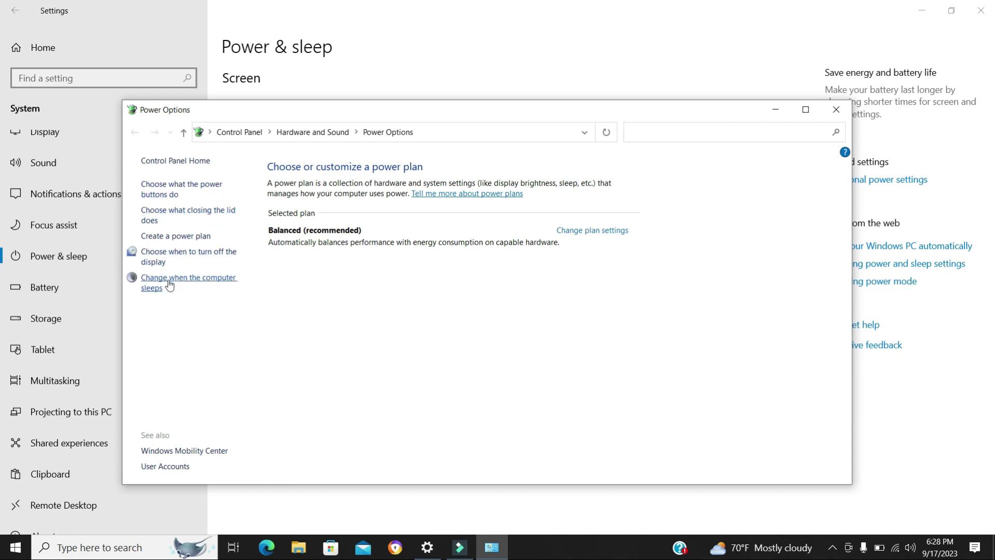
left_click(191, 215)
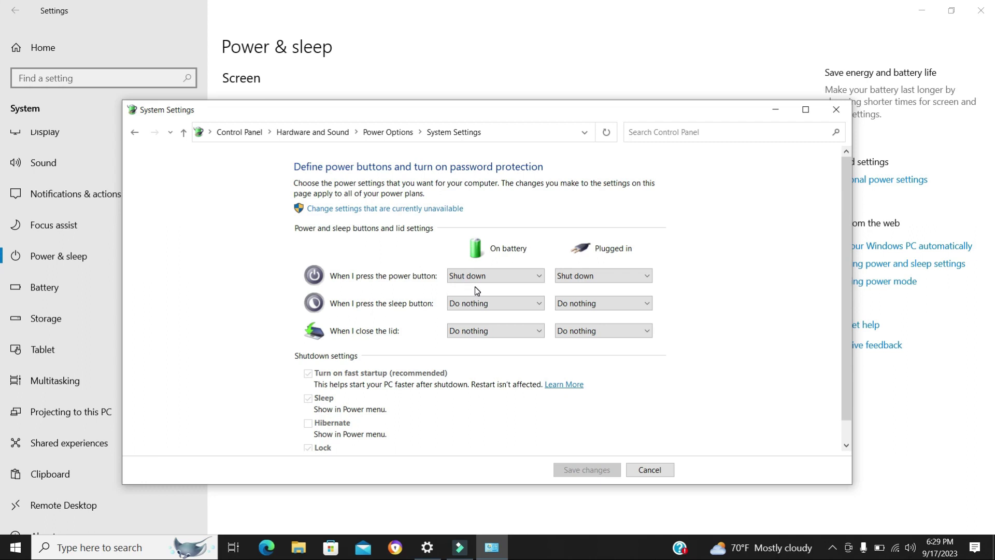
left_click(540, 276)
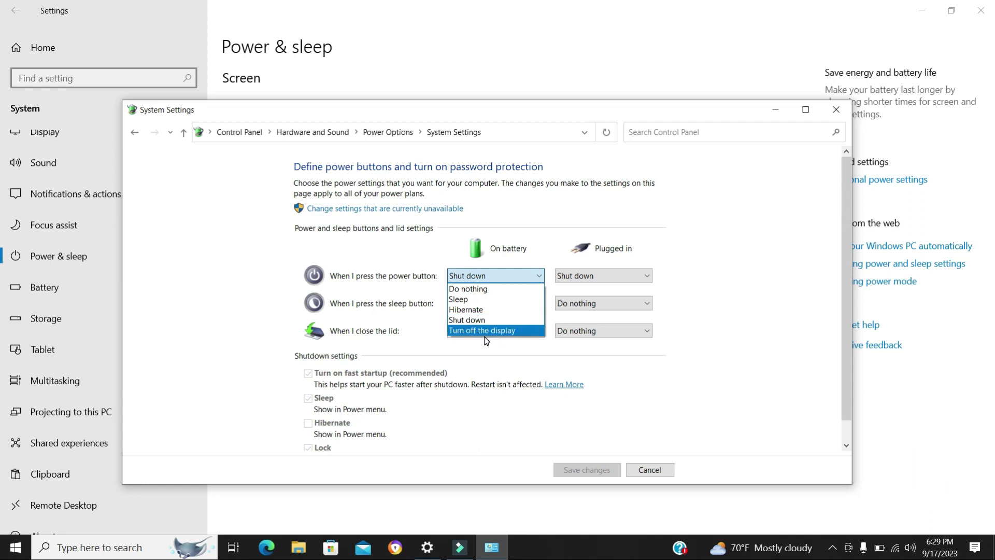
left_click(480, 277)
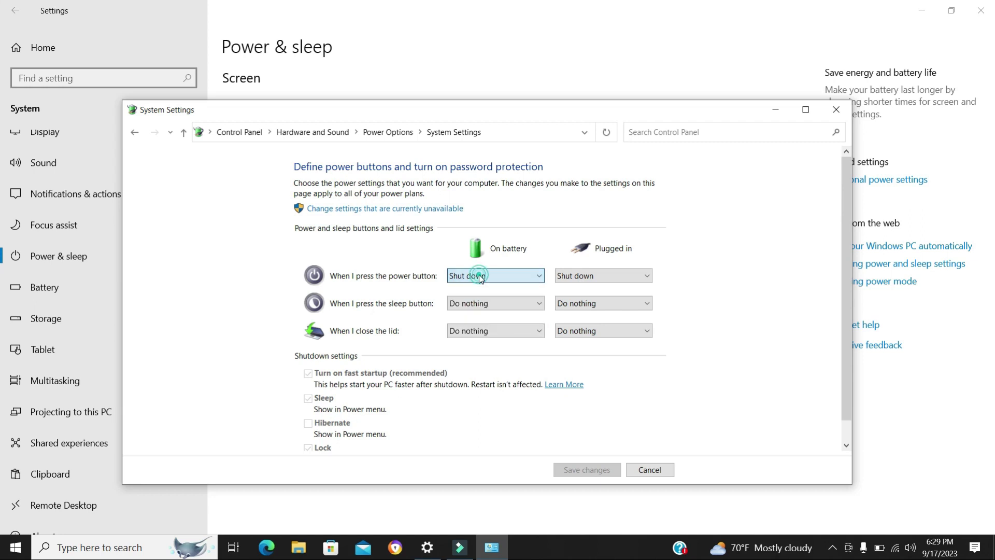
left_click(648, 279)
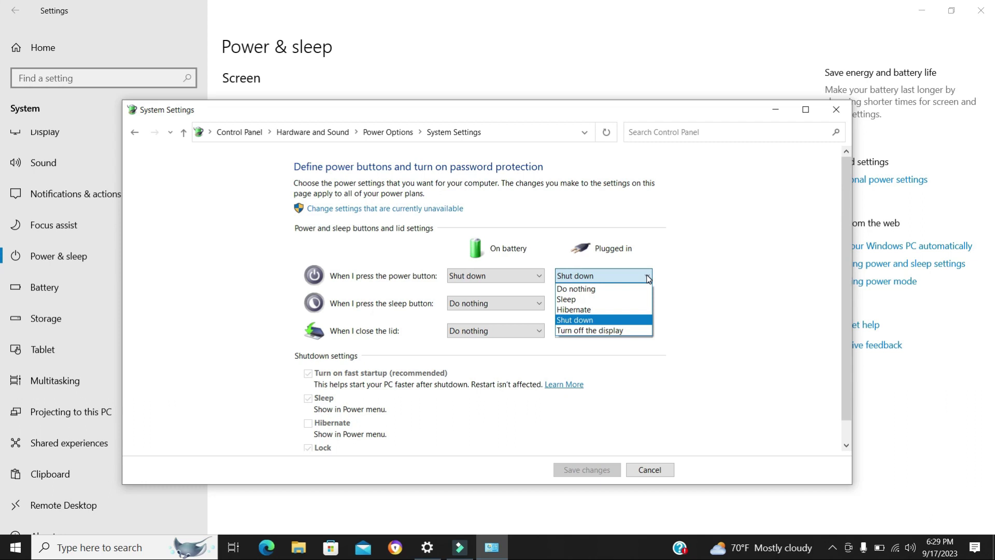
left_click(649, 279)
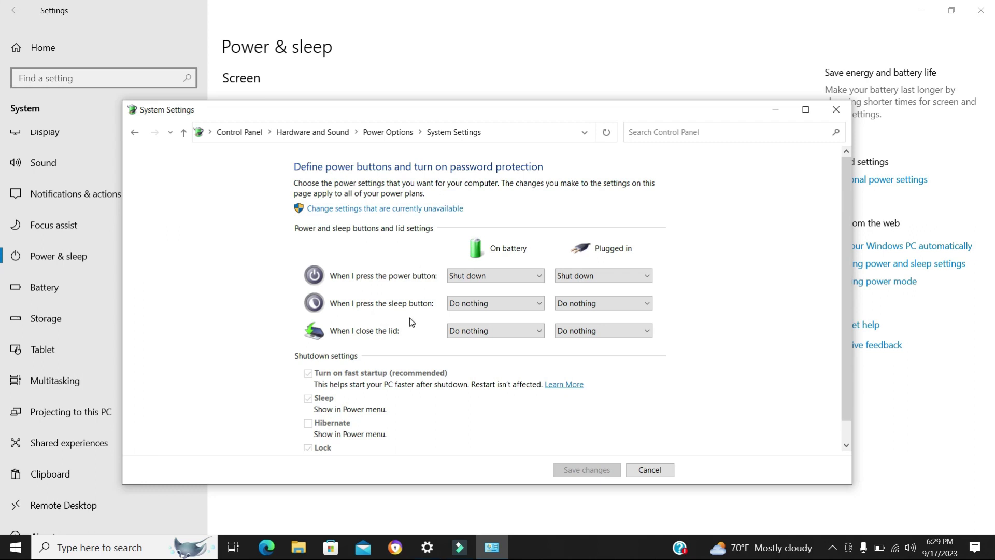
Check the sleep button actions offered on battery, and set closing the lid on battery to Do nothing.
left_click(541, 303)
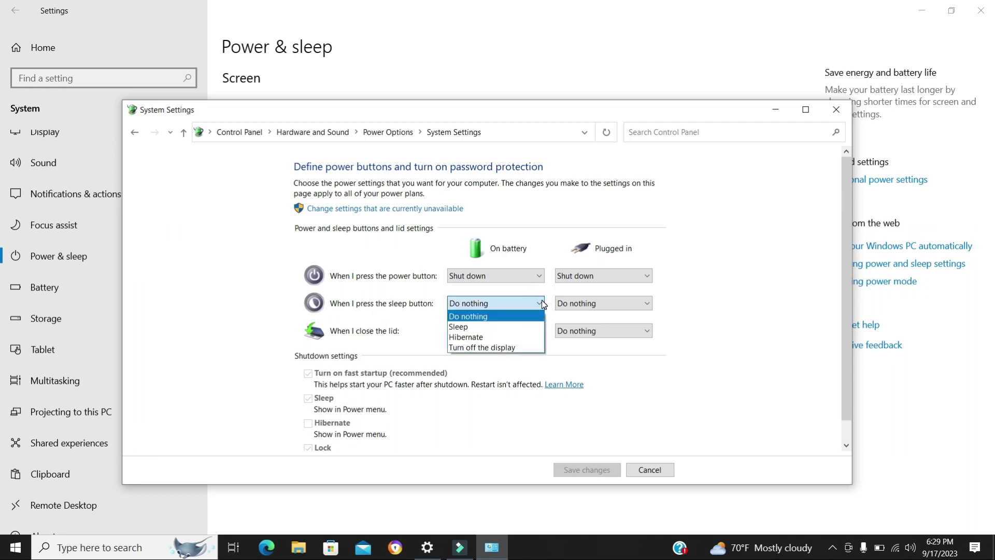
left_click(543, 303)
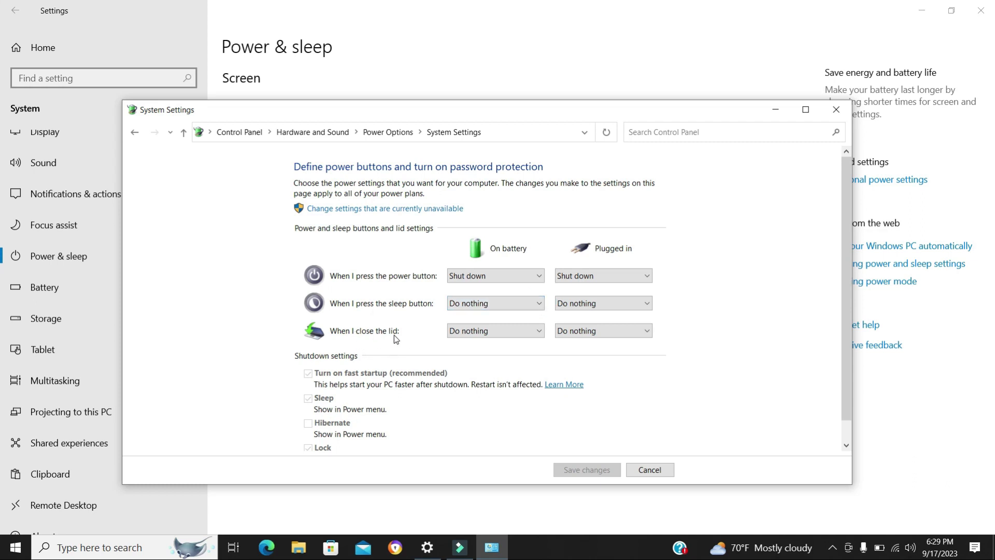
left_click(531, 332)
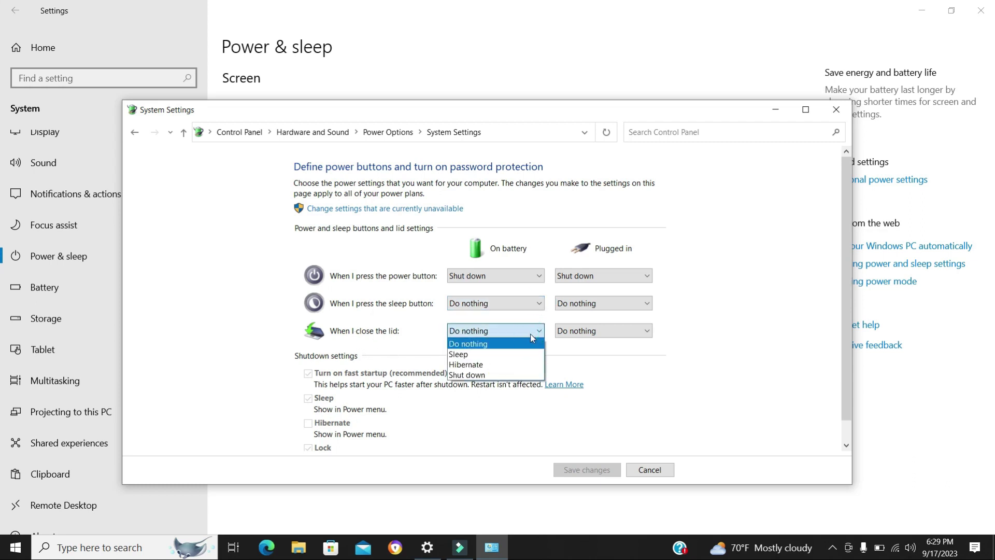
left_click(471, 344)
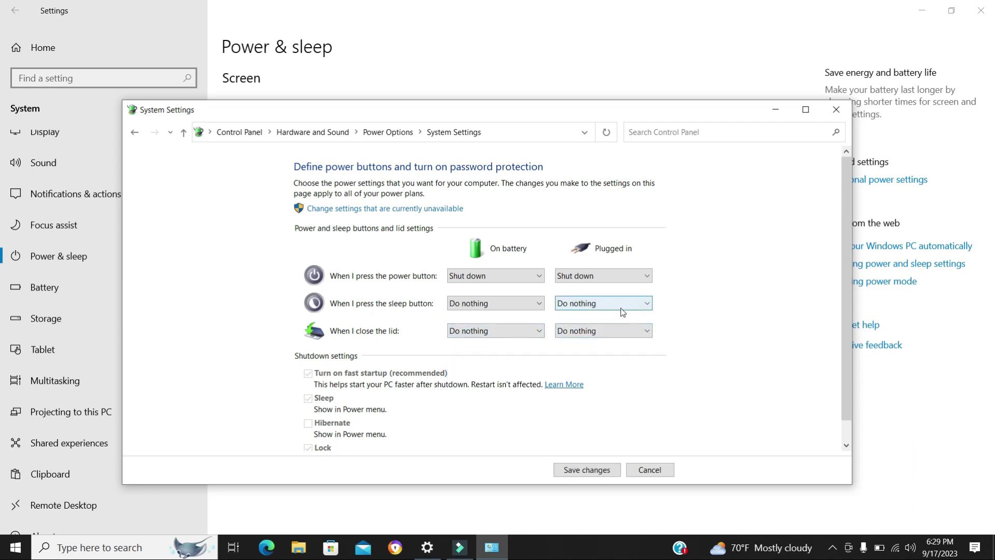
Set the plugged-in sleep button action to Do nothing, check the plugged-in lid actions and save the changes.
left_click(648, 305)
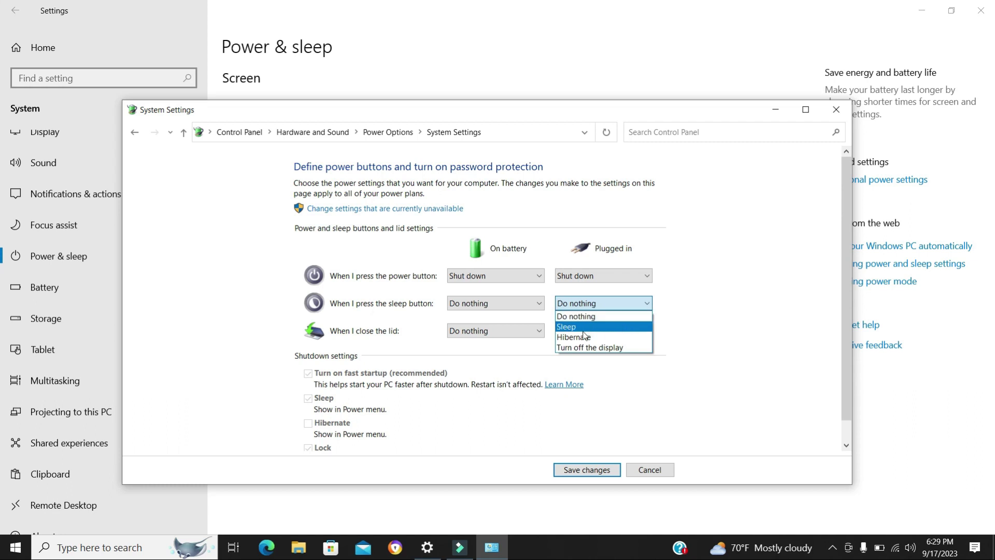
left_click(586, 316)
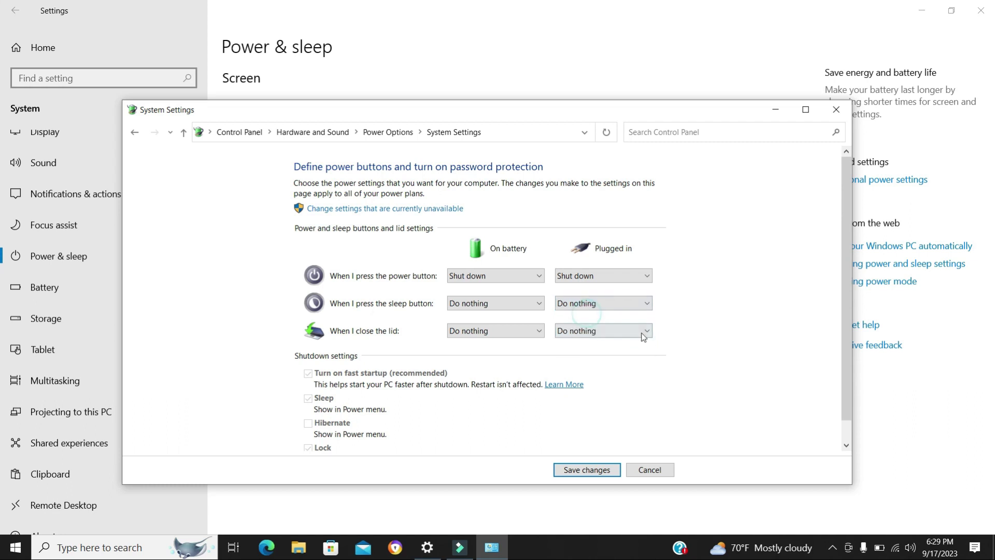
left_click(644, 329)
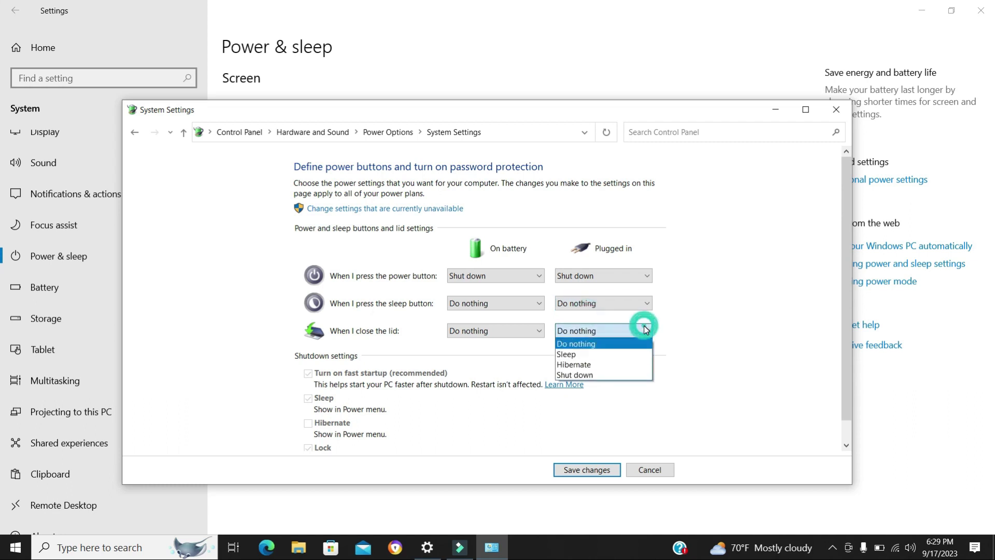
left_click(645, 329)
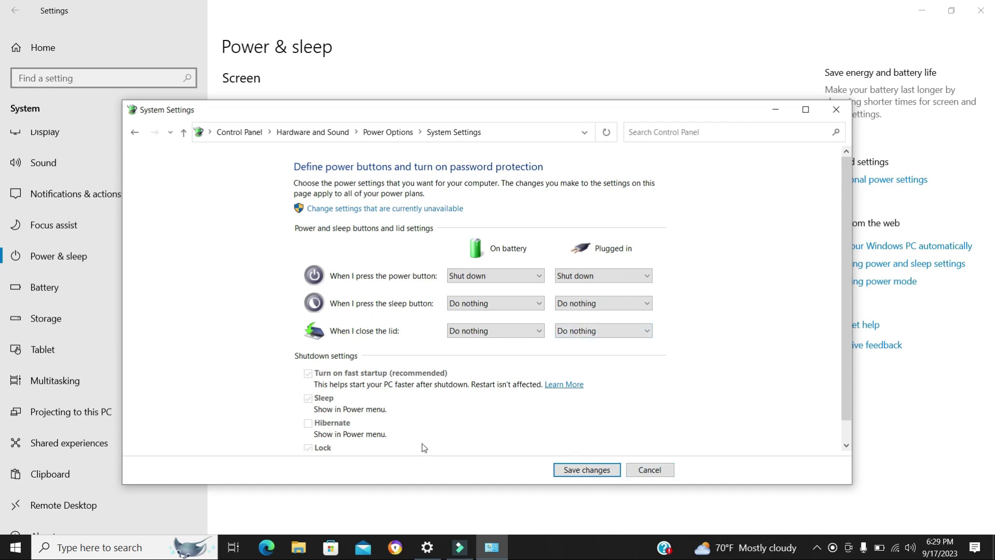
left_click(589, 472)
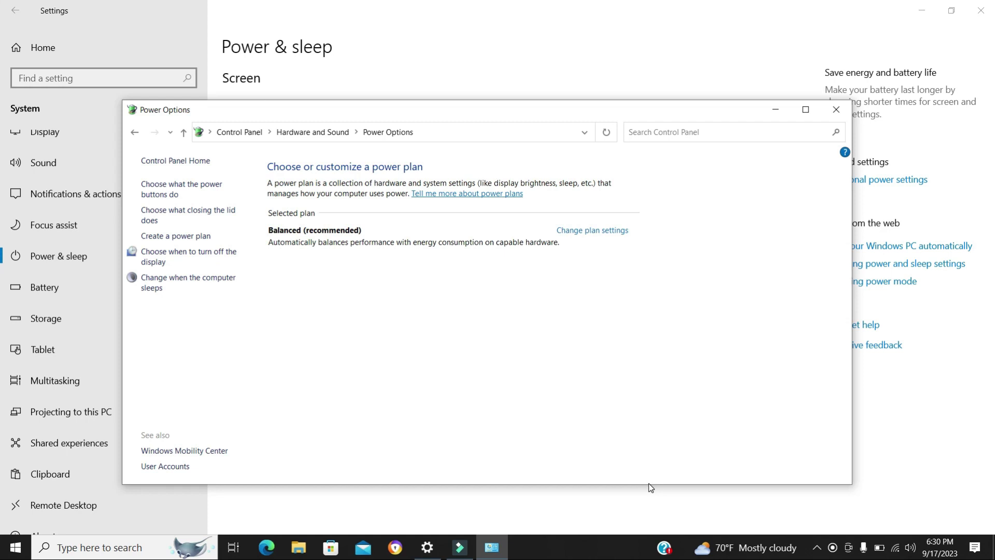
Close the Power Options window, then return to the Settings home page and close Settings.
left_click(836, 110)
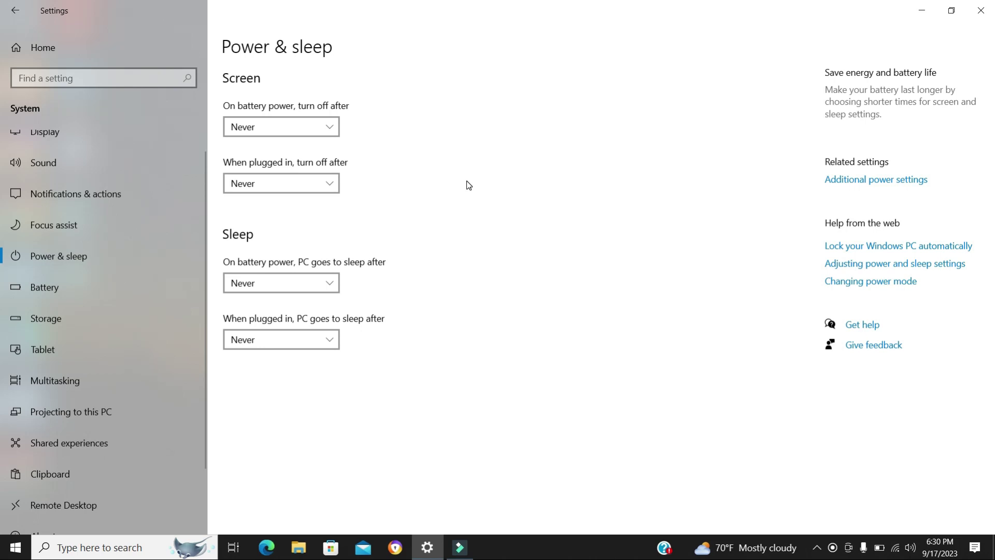
scroll(85, 237, "down", 2)
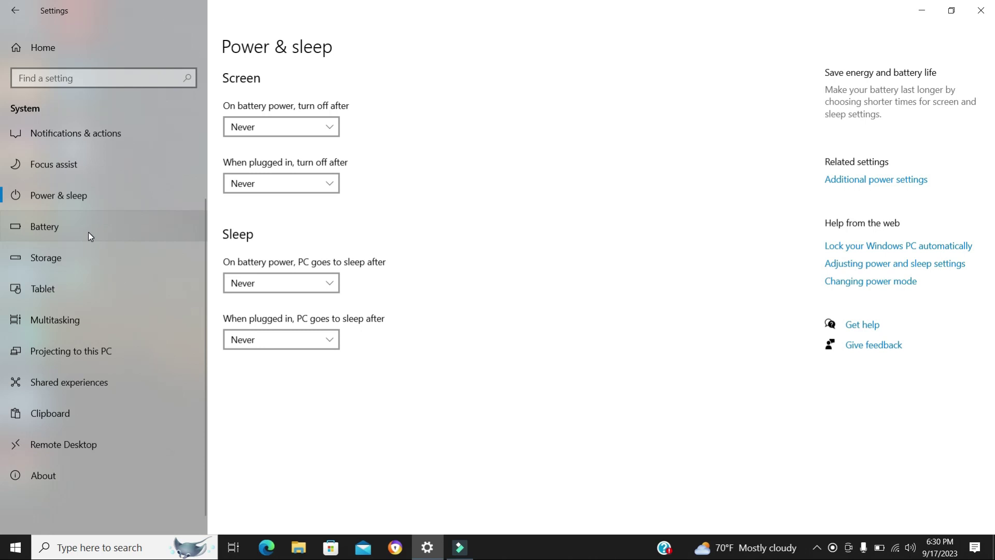
left_click(13, 10)
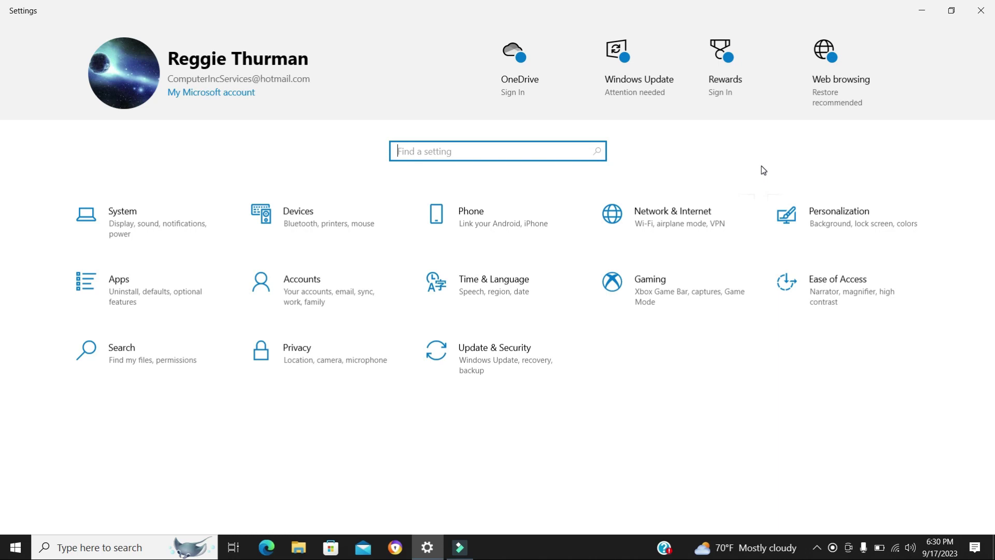
left_click(985, 12)
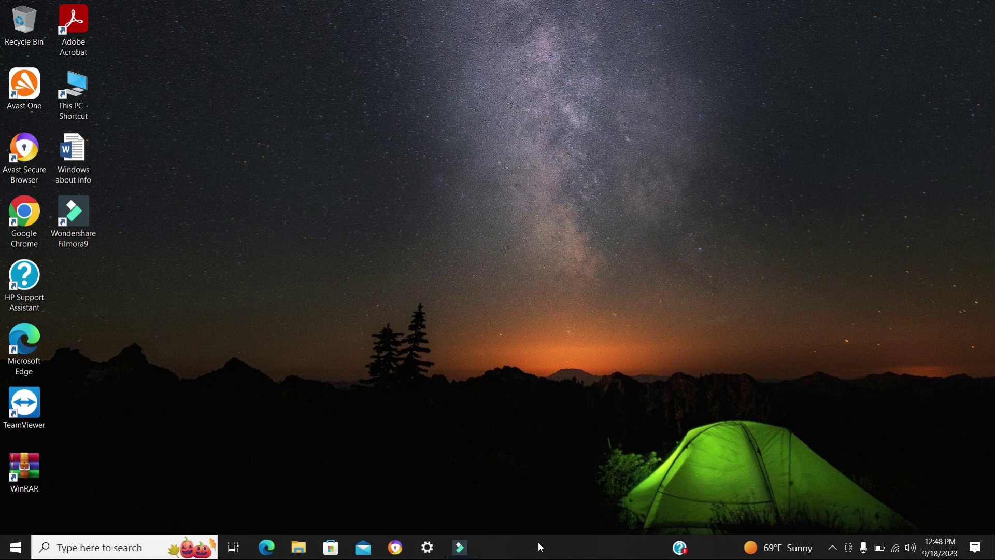
Open the taskbar settings from the desktop and go to the taskbar location option.
right_click(546, 555)
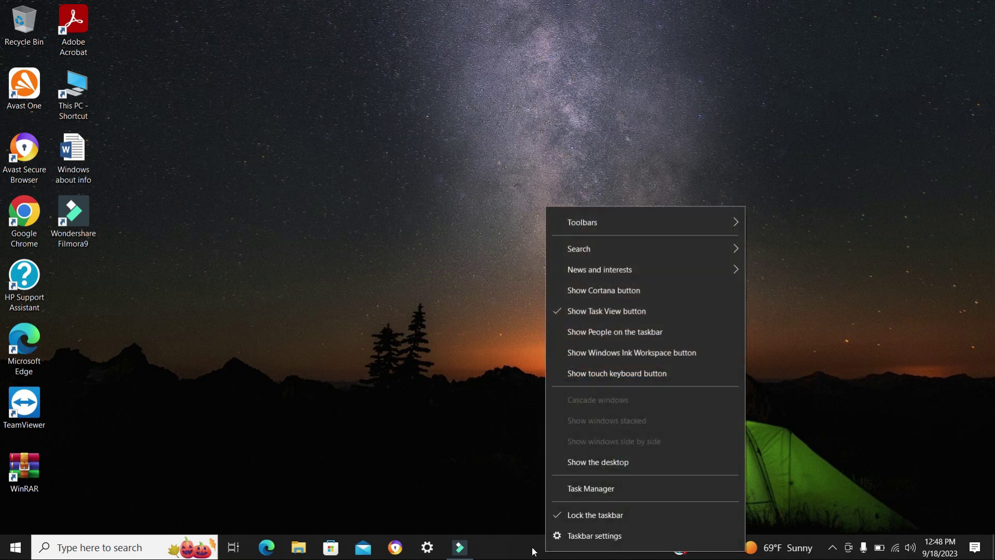
left_click(574, 536)
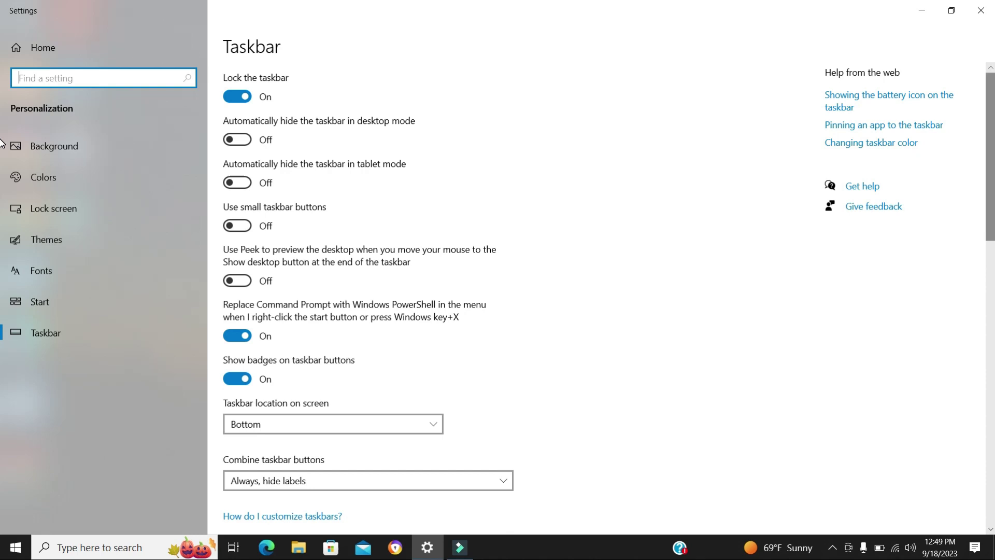
scroll(984, 196, "down", 3)
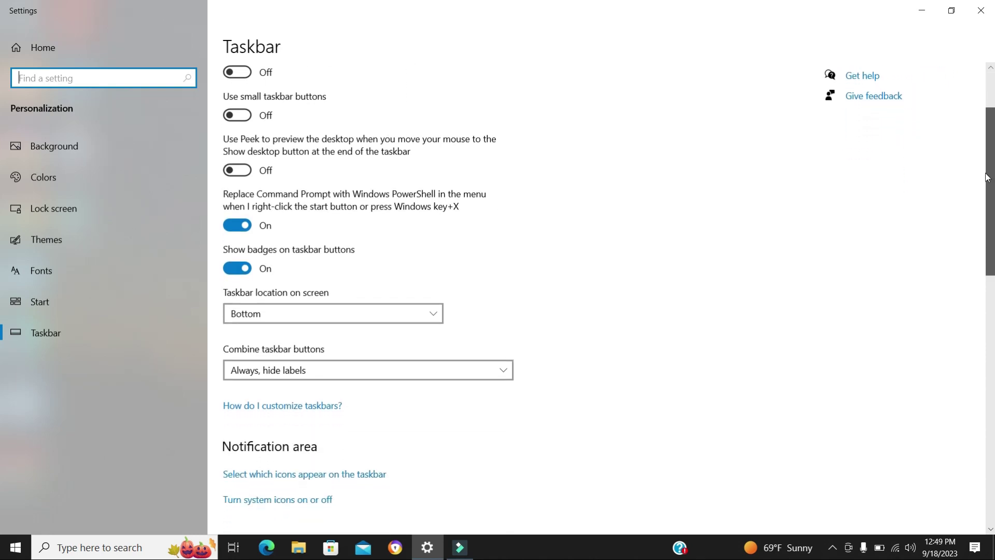
scroll(984, 196, "down", 1)
scroll(979, 215, "down", 1)
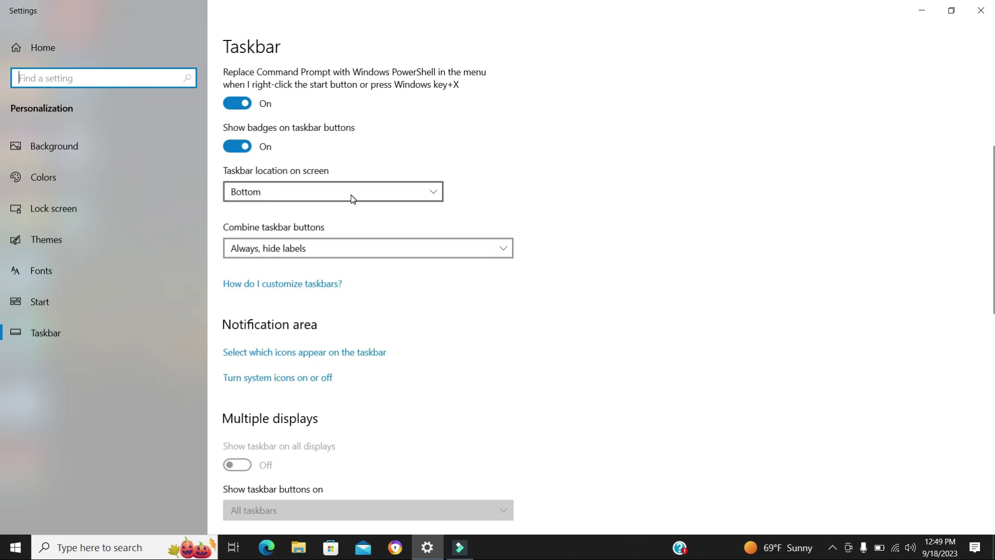
Set the taskbar location on screen to Left and try the Start menu there.
left_click(434, 196)
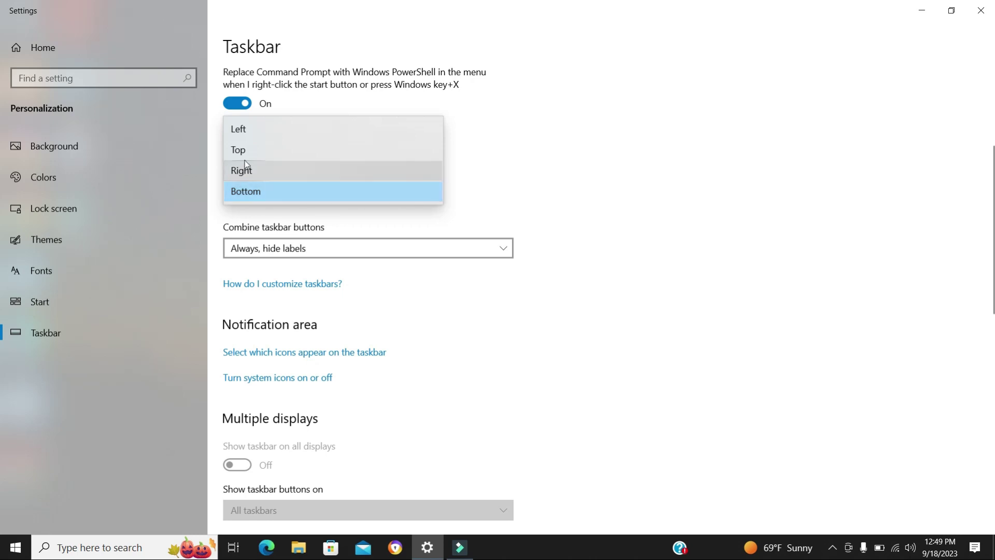
left_click(244, 129)
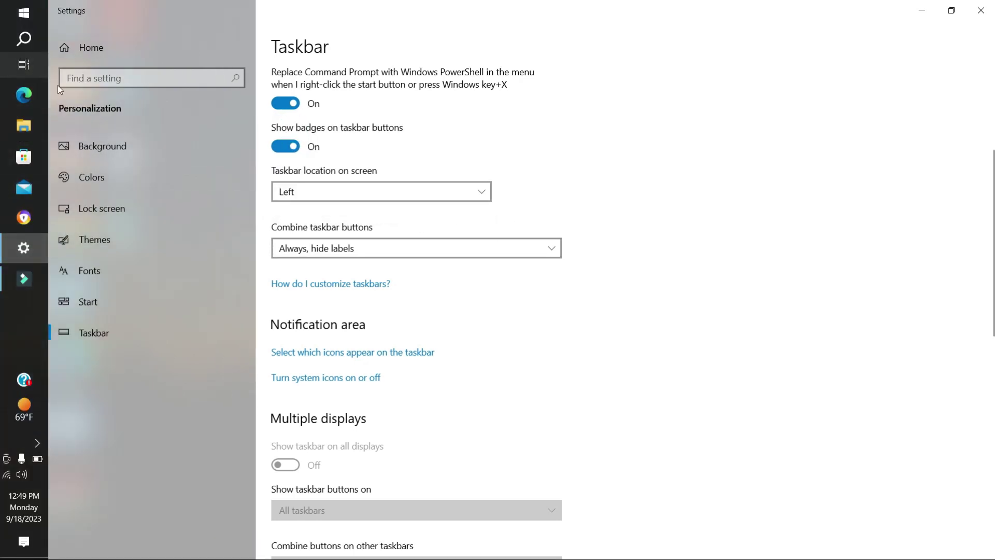
left_click(25, 17)
left_click(656, 52)
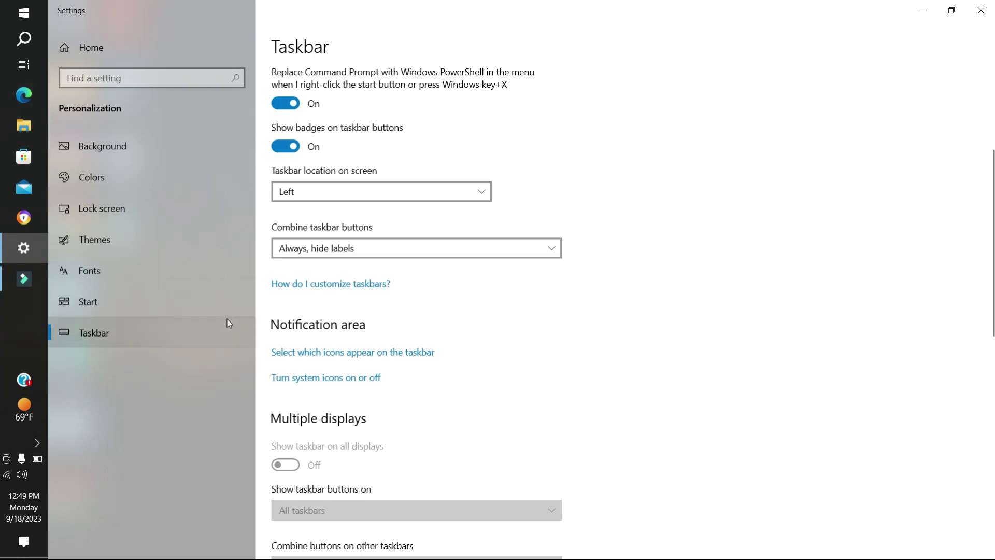
Set the taskbar location on screen to Right, and after that to Top.
left_click(478, 191)
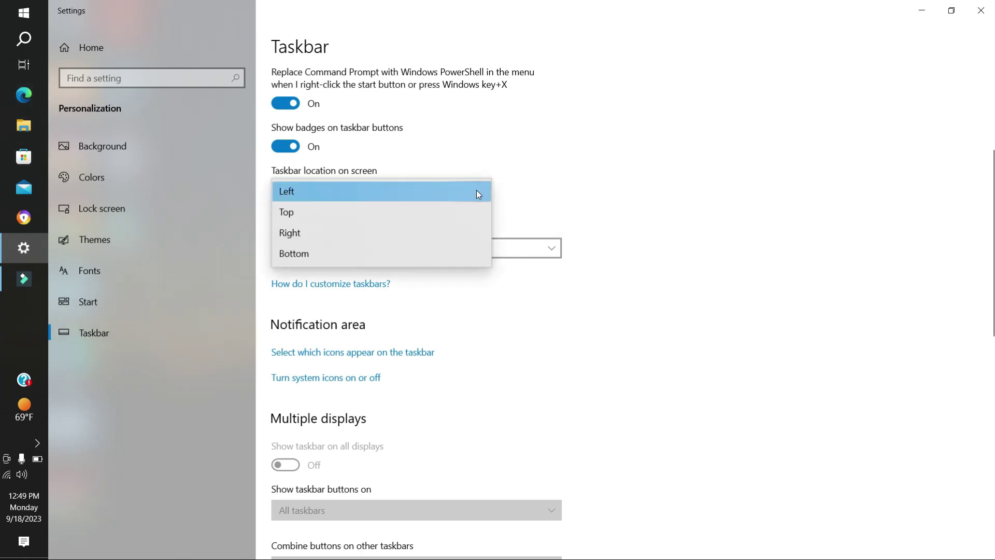
left_click(324, 234)
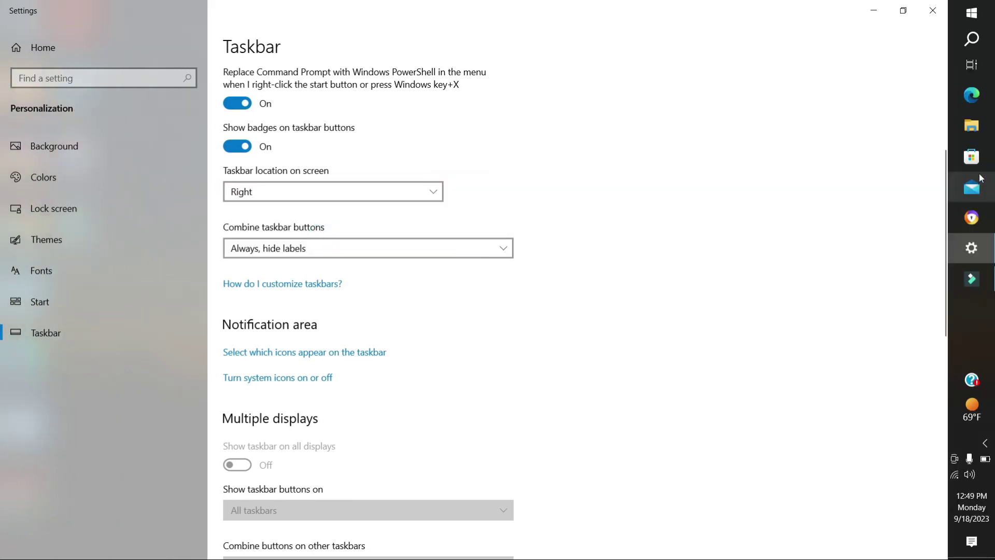
left_click(420, 193)
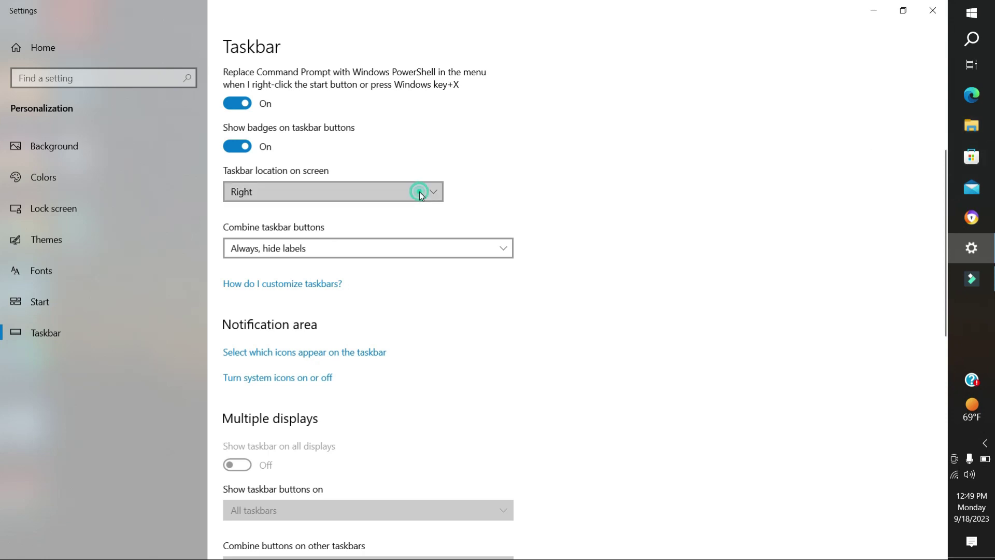
left_click(310, 175)
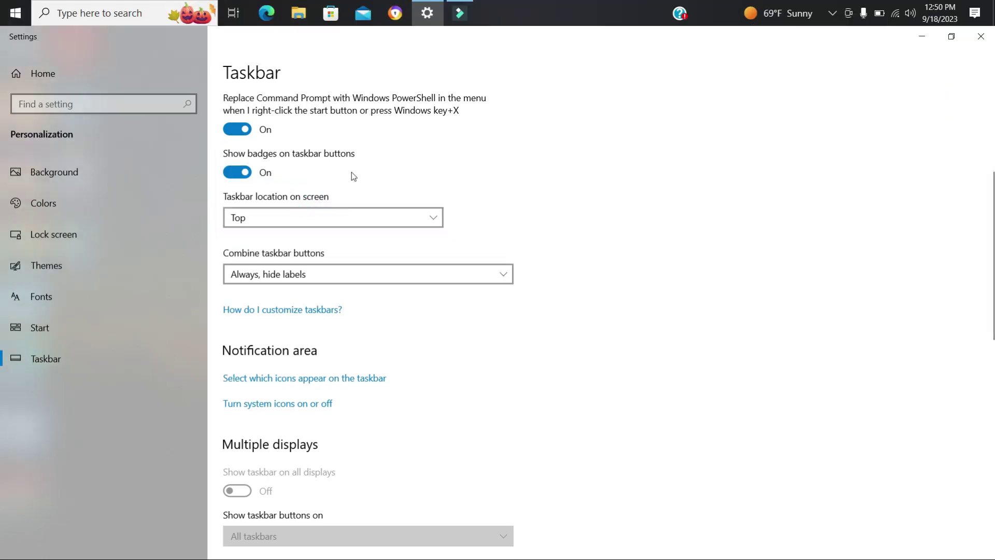
Set the taskbar location on screen back to Bottom.
left_click(423, 220)
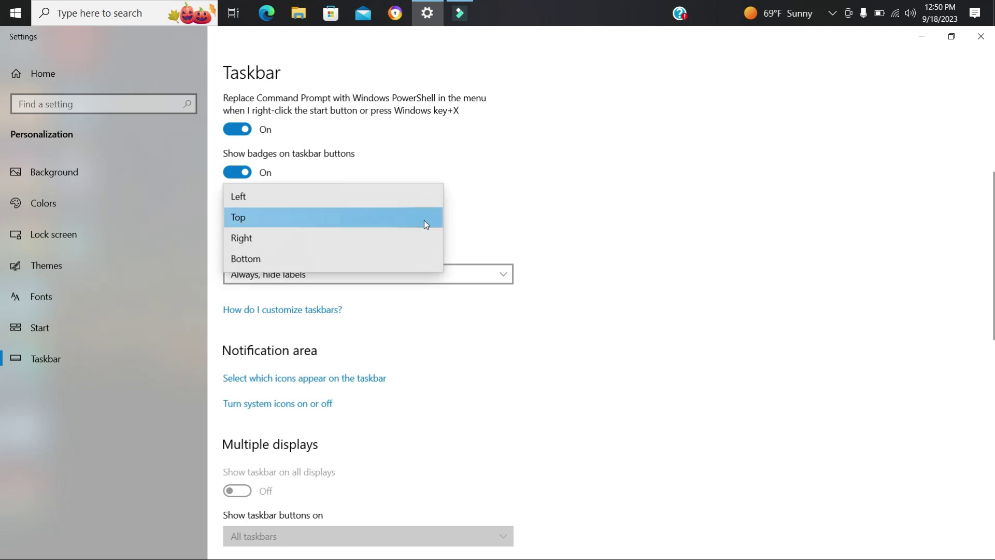
left_click(275, 257)
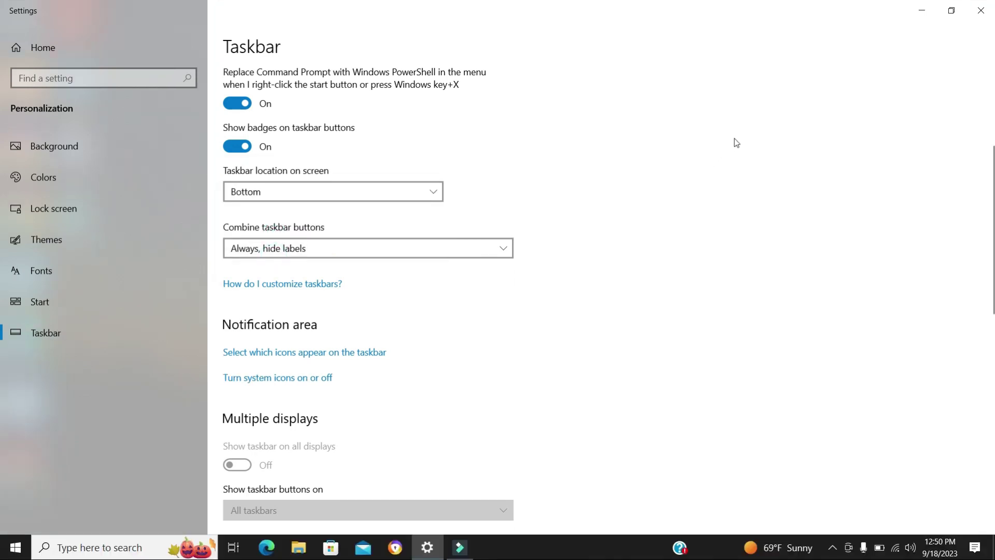
View the available options for combining taskbar buttons without changing the selection.
left_click(486, 254)
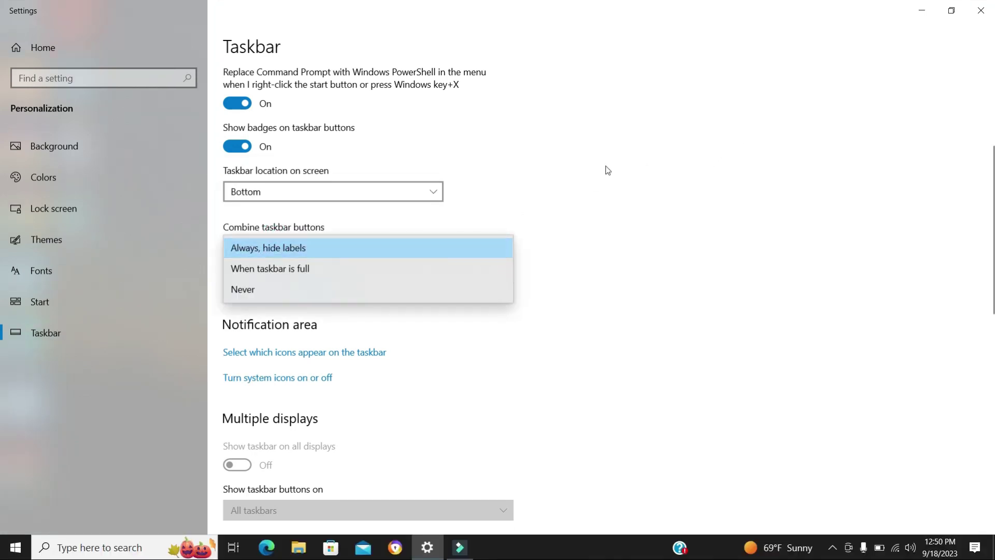
left_click(586, 181)
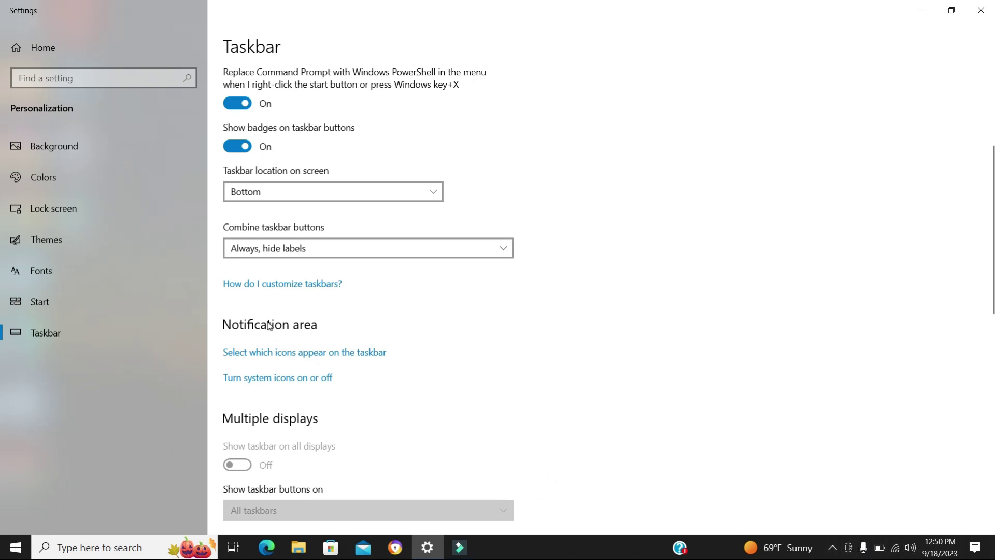
Open the selection of icons that appear on the taskbar and try always showing all icons in the notification area, switching it on and back off.
left_click(280, 356)
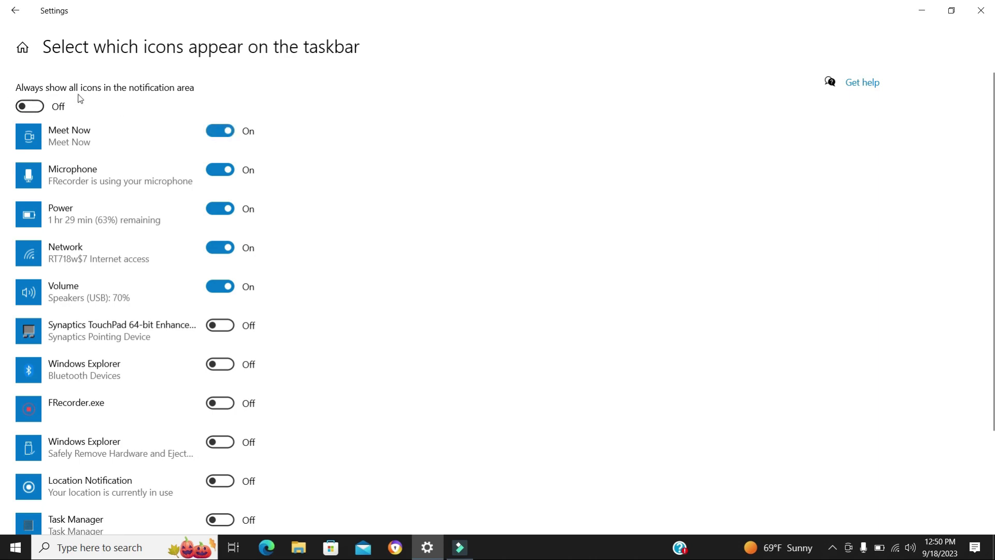
left_click(38, 113)
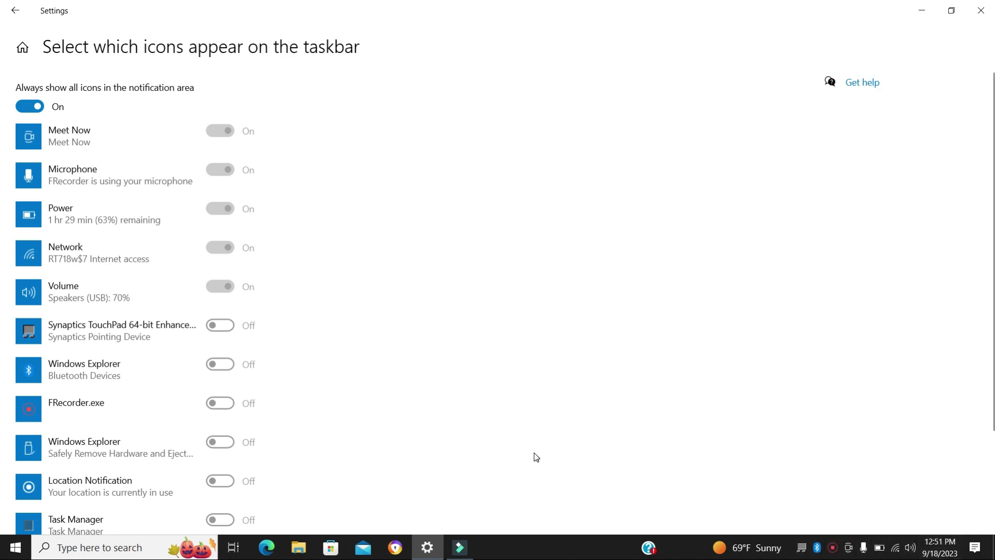
left_click(36, 112)
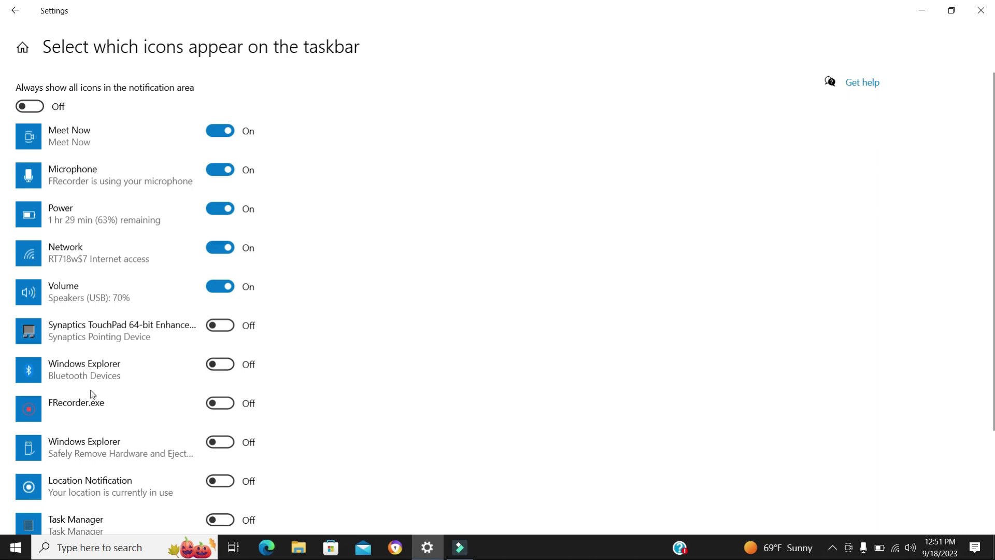
Turn on the Bluetooth Devices icon for the taskbar, show the Bluetooth devices from that icon, and close Settings.
left_click(232, 367)
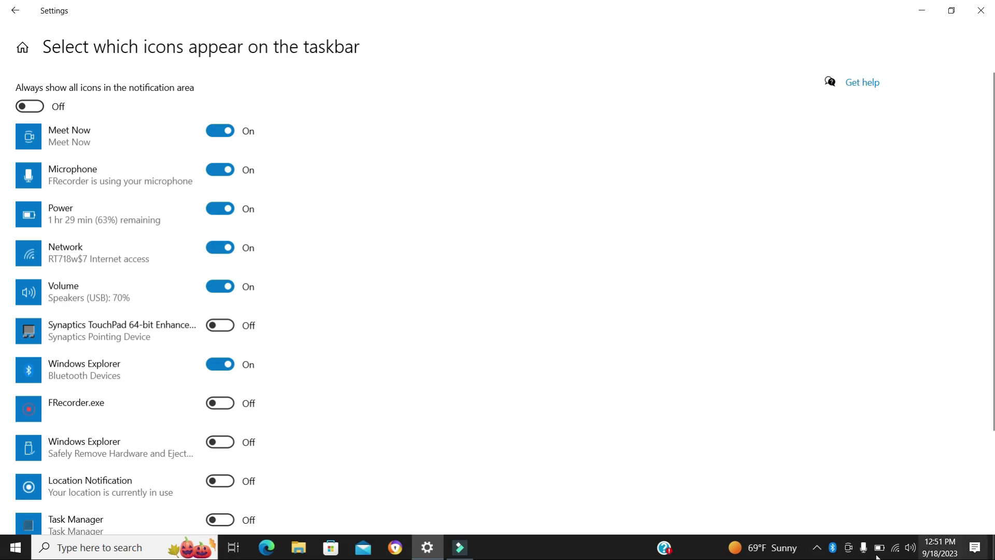
left_click(833, 550)
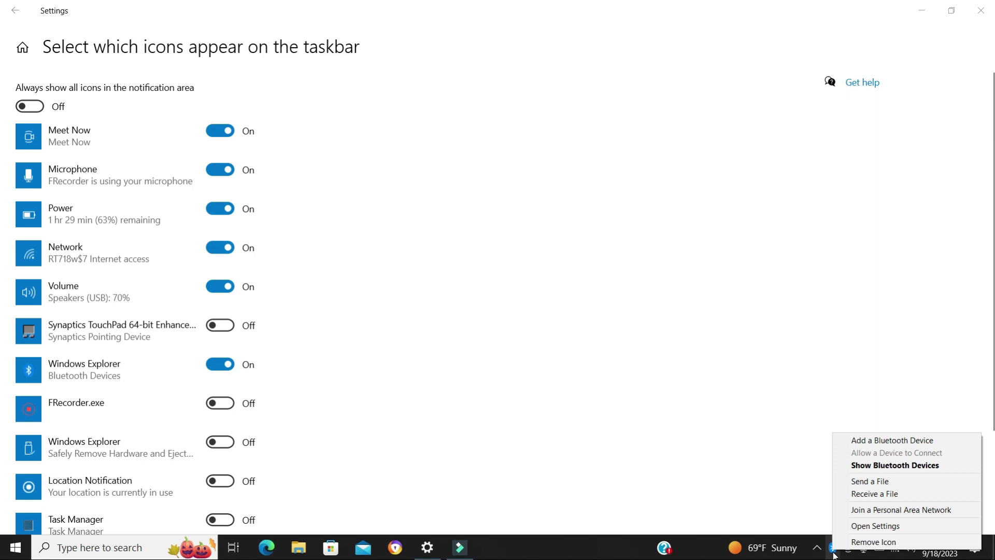
left_click(877, 466)
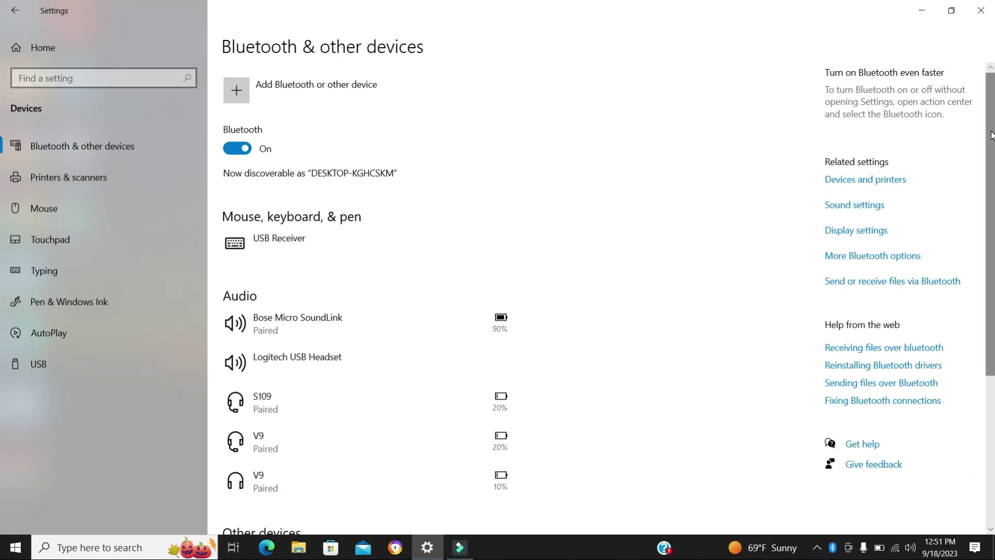
left_click(981, 11)
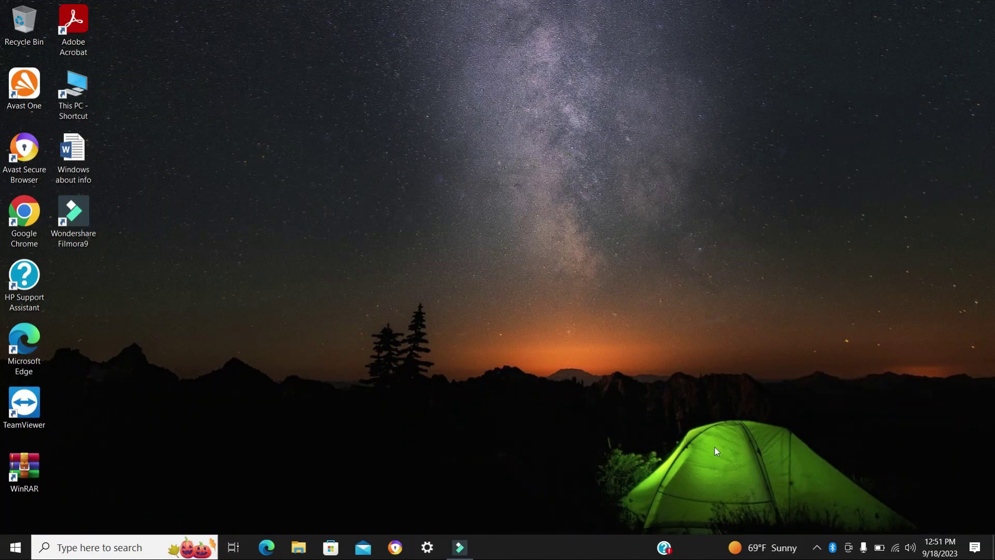
Reopen the taskbar settings and go to the selection of icons that appear on the taskbar.
left_click(434, 552)
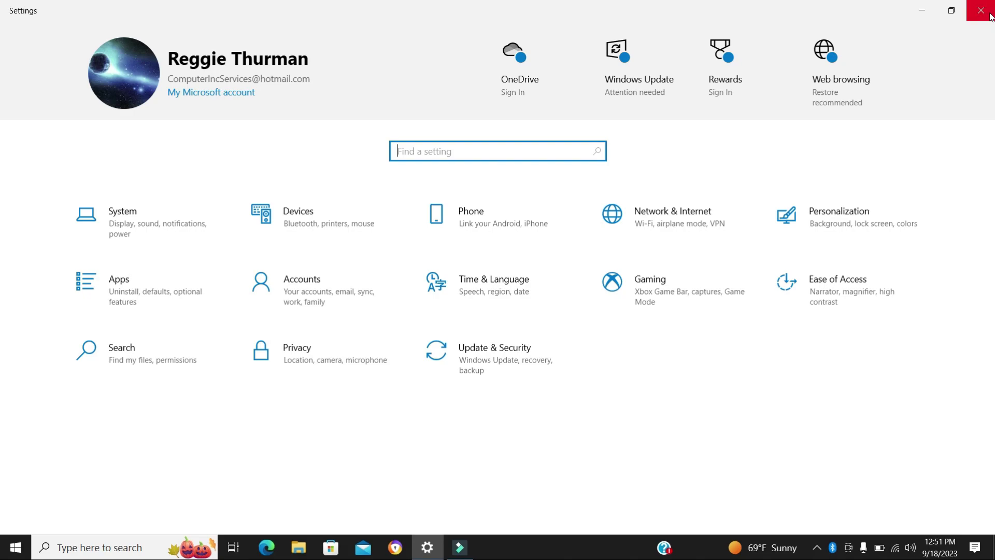
left_click(922, 12)
right_click(487, 553)
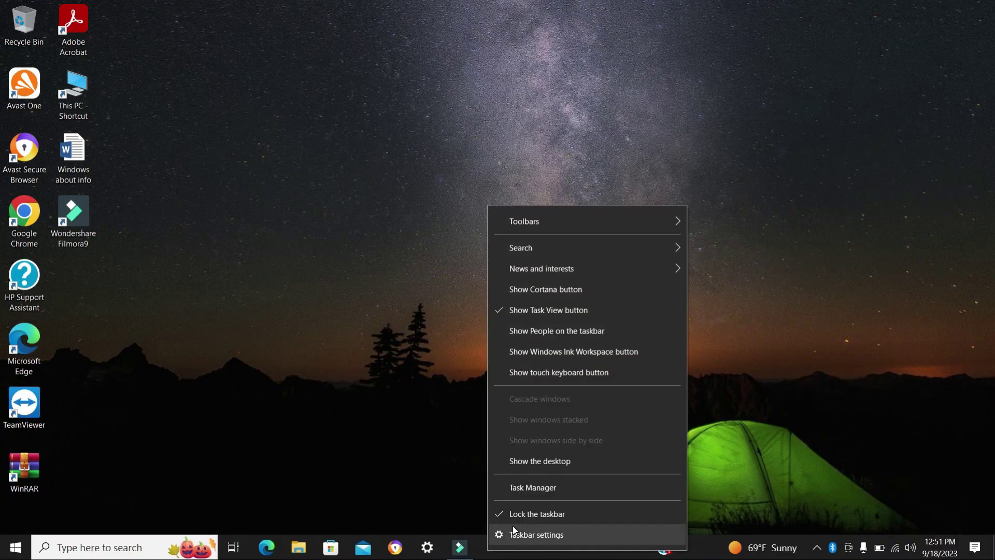
left_click(532, 537)
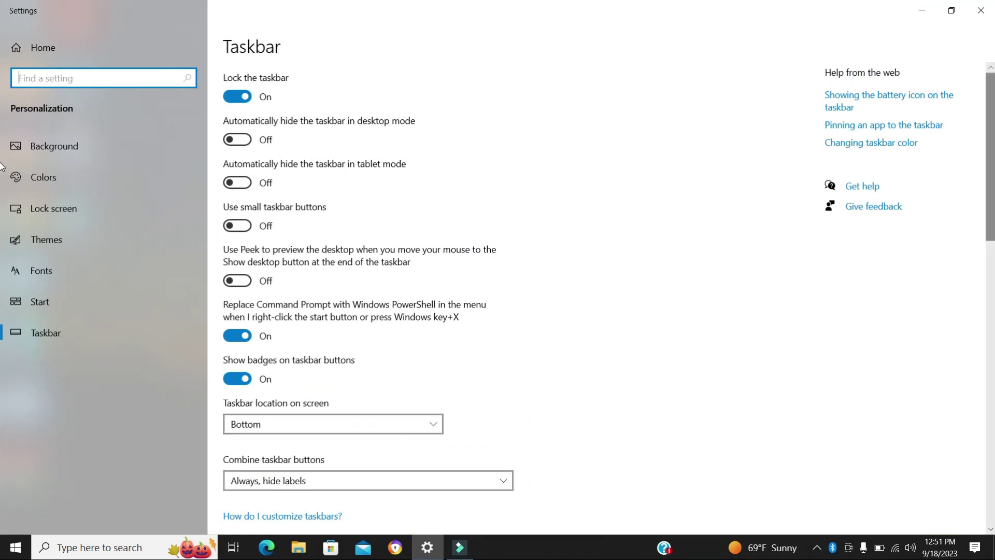
scroll(2, 265, "down", 5)
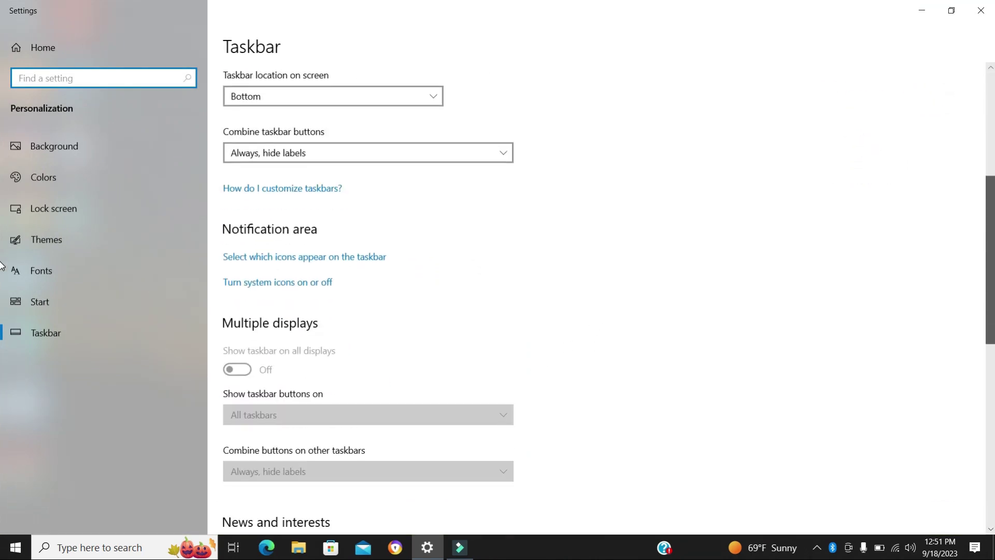
left_click(266, 257)
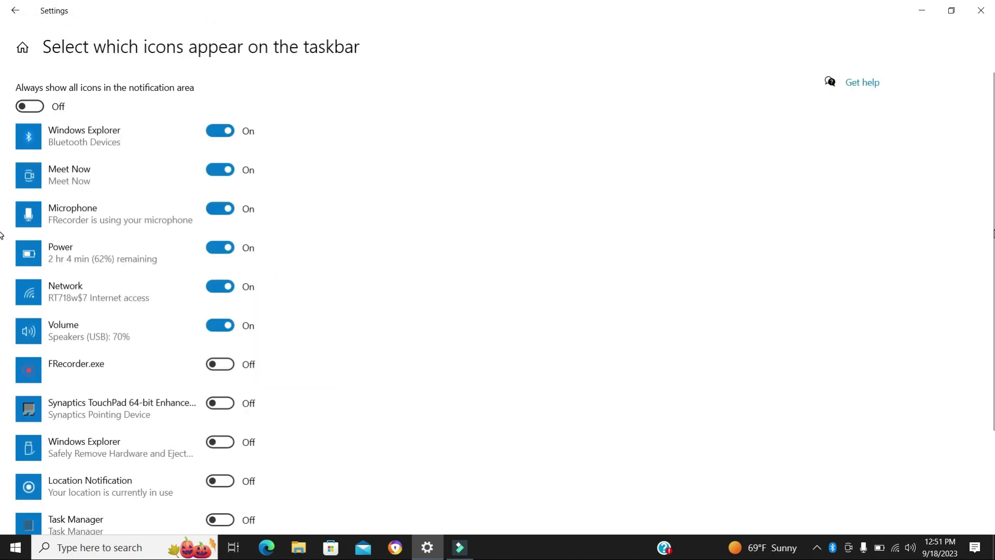
Try the taskbar icon switches by turning Avast Antivirus on and back off, and Network off and back on.
scroll(979, 311, "down", 3)
left_click_drag(978, 316, 967, 345)
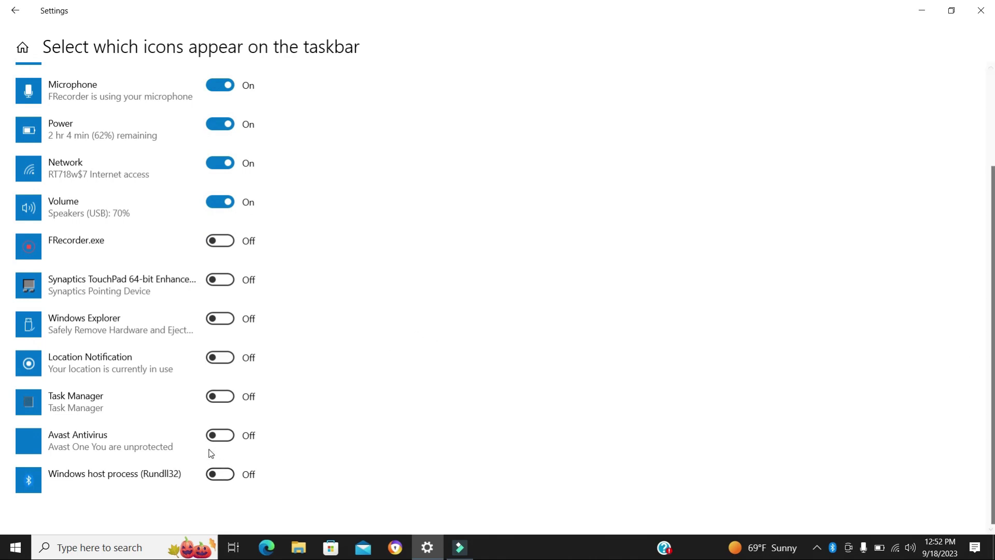
left_click(220, 435)
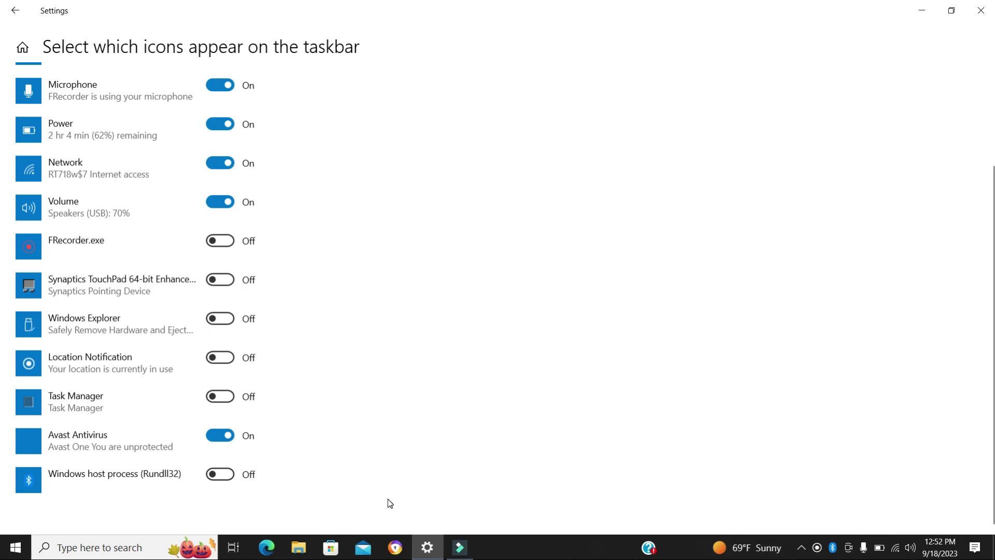
left_click(217, 440)
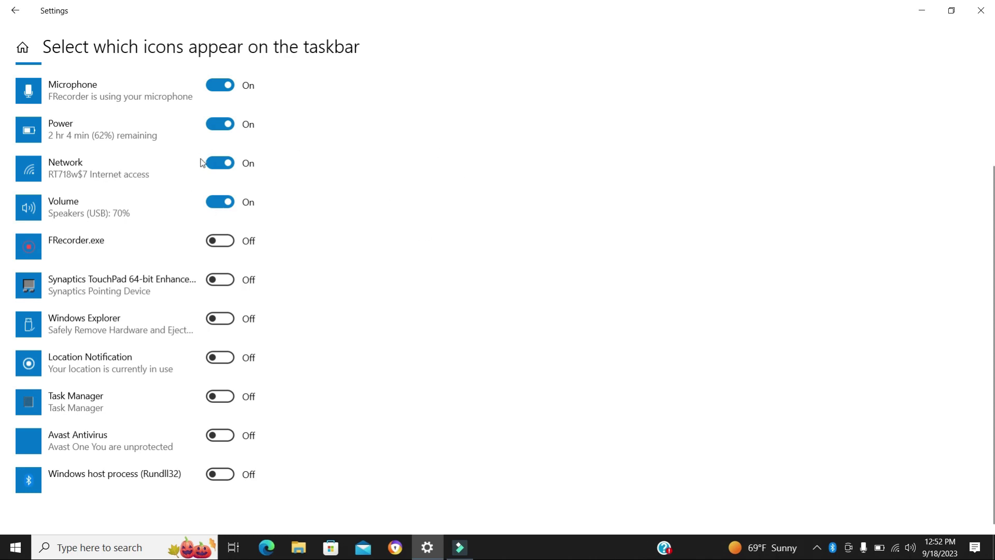
left_click(220, 164)
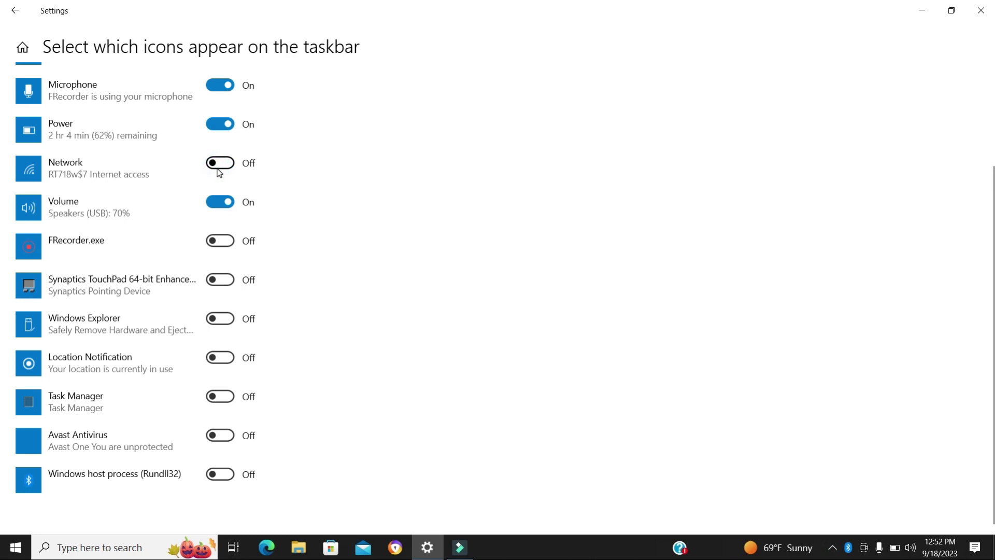
left_click(232, 163)
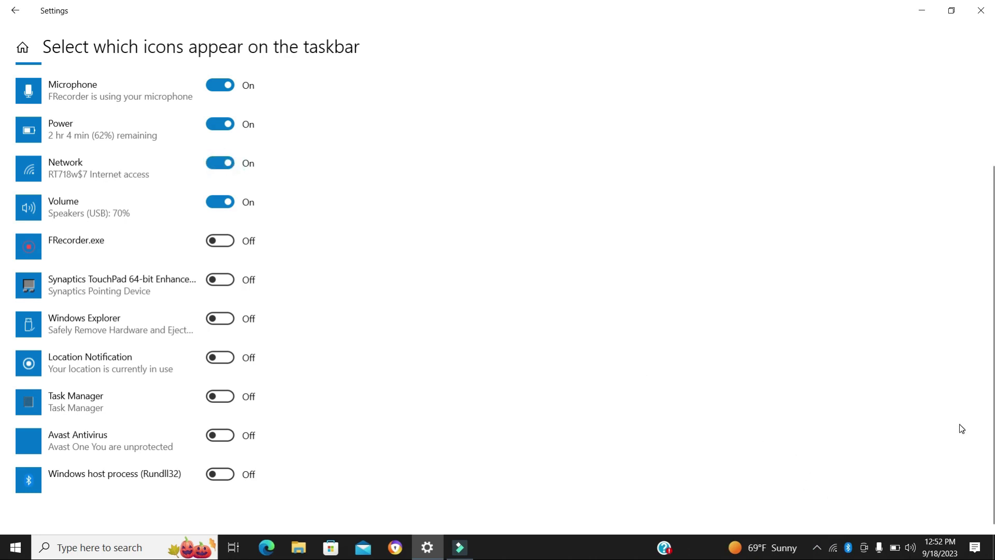
Turn off the Windows Explorer Bluetooth Devices icon on the taskbar and leave the icon selection page.
scroll(1, 267, "up", 5)
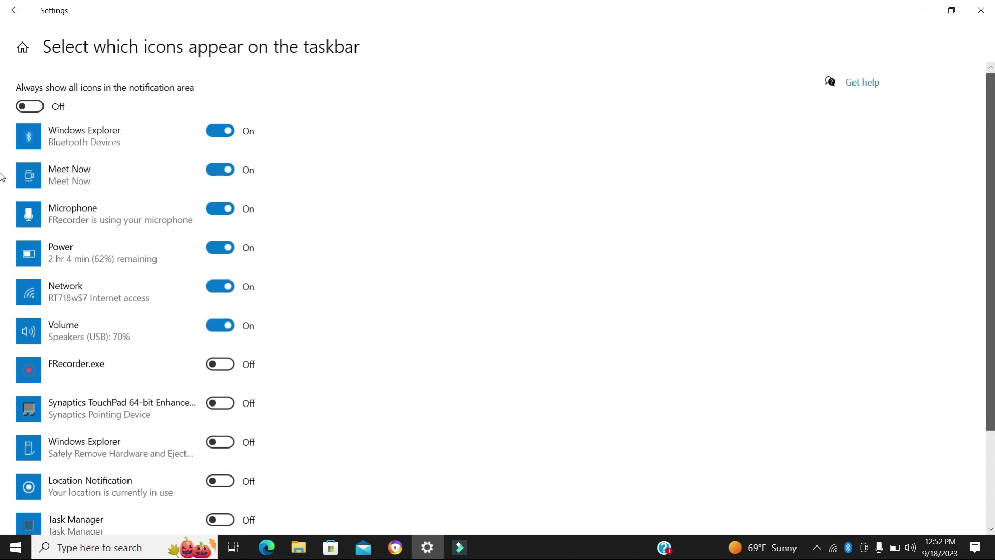
left_click(225, 133)
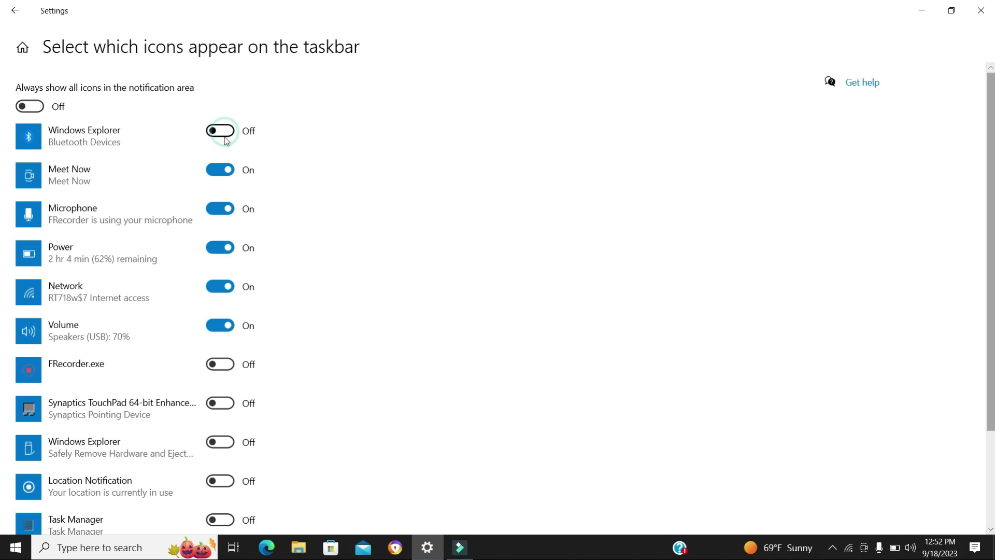
left_click(15, 11)
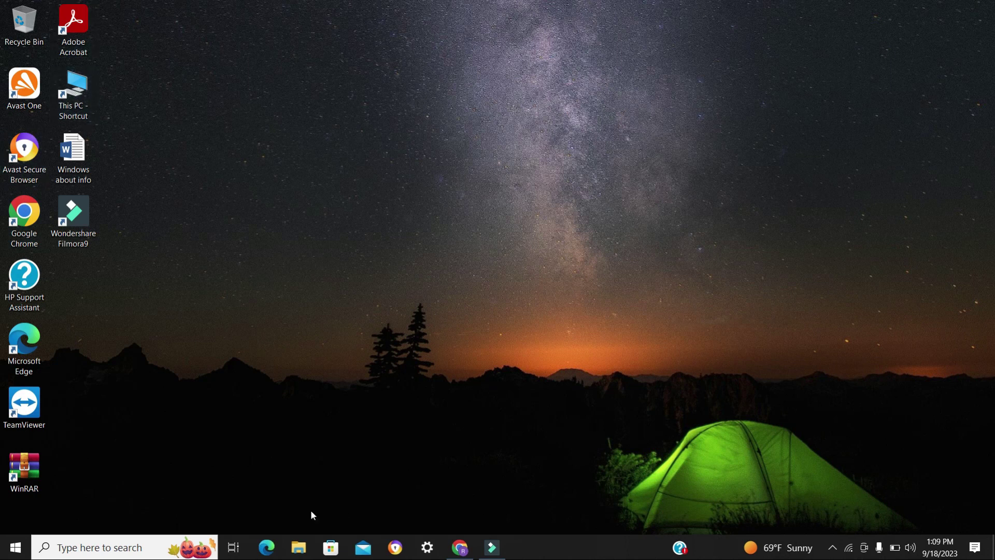
Open the Apps & features settings from the Start menu and look through the whole list of installed apps.
left_click(18, 553)
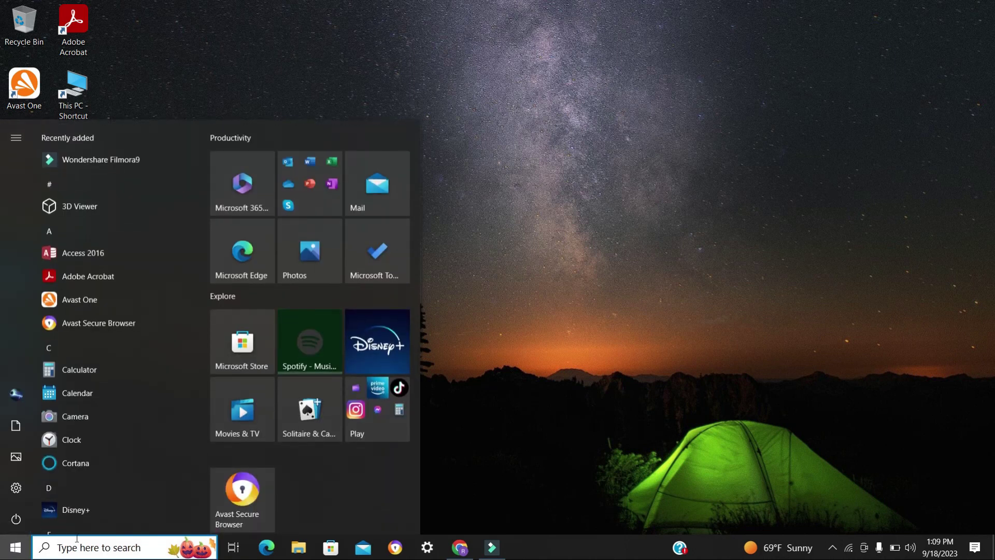
mouse_move(18, 495)
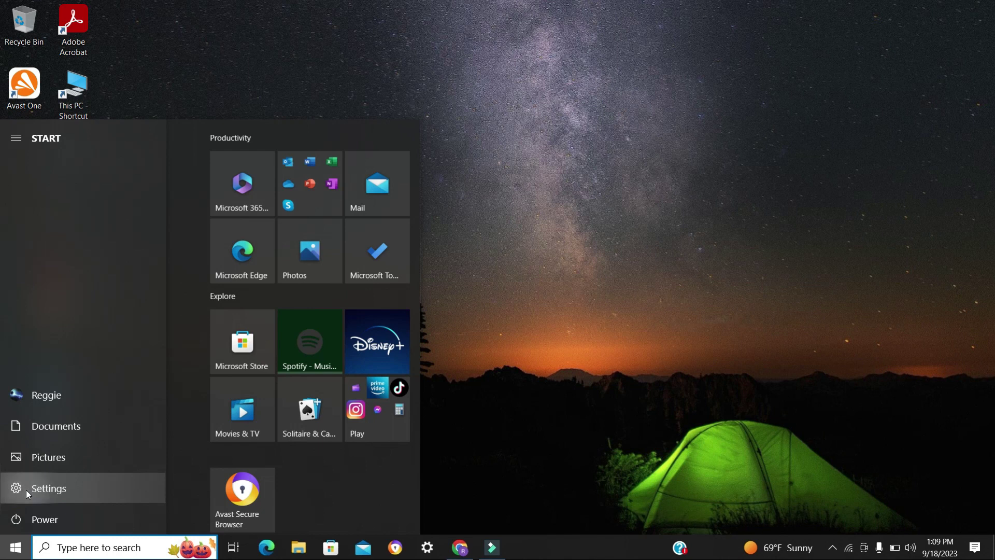
left_click(26, 489)
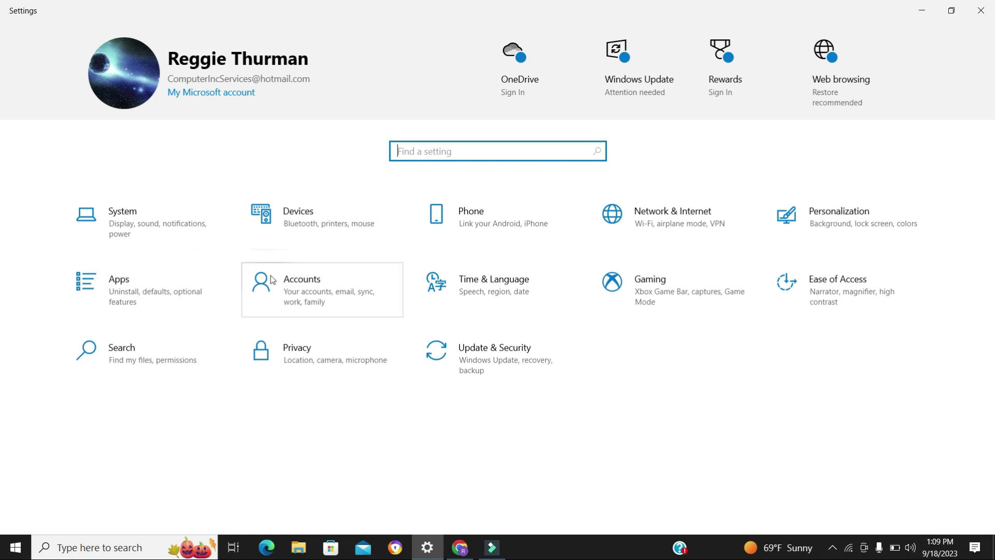
left_click(130, 294)
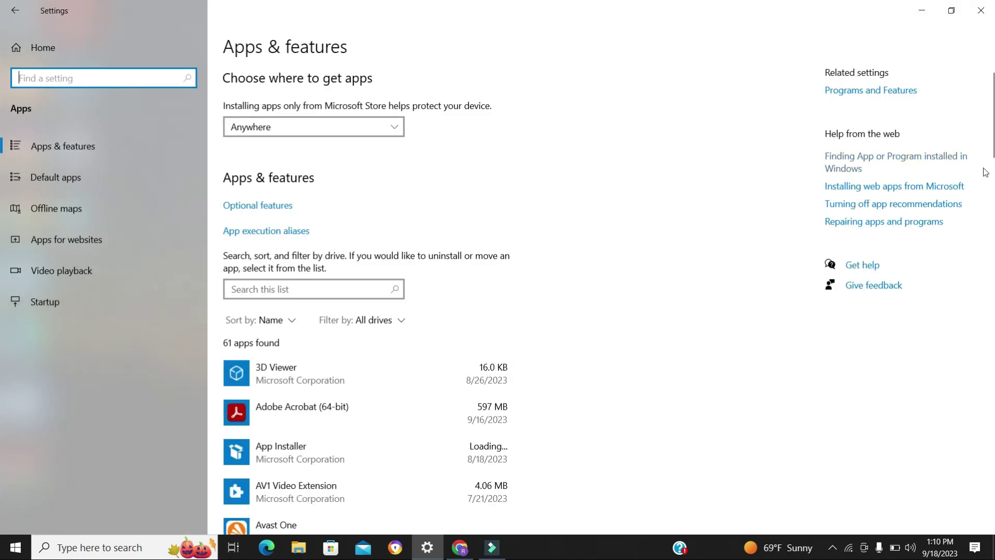
scroll(993, 142, "down", 4)
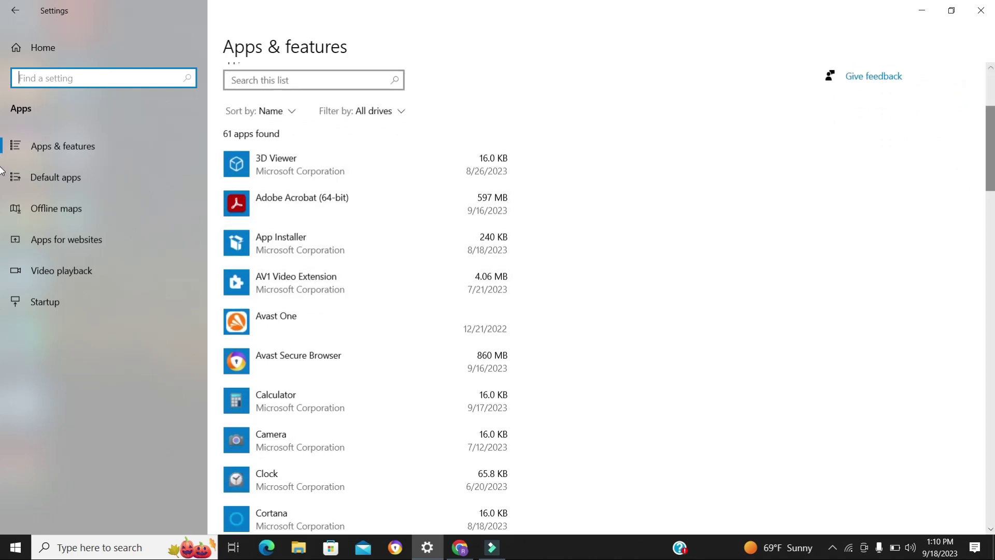
scroll(2, 233, "down", 7)
left_click_drag(992, 234, 992, 482)
left_click_drag(989, 456, 951, 127)
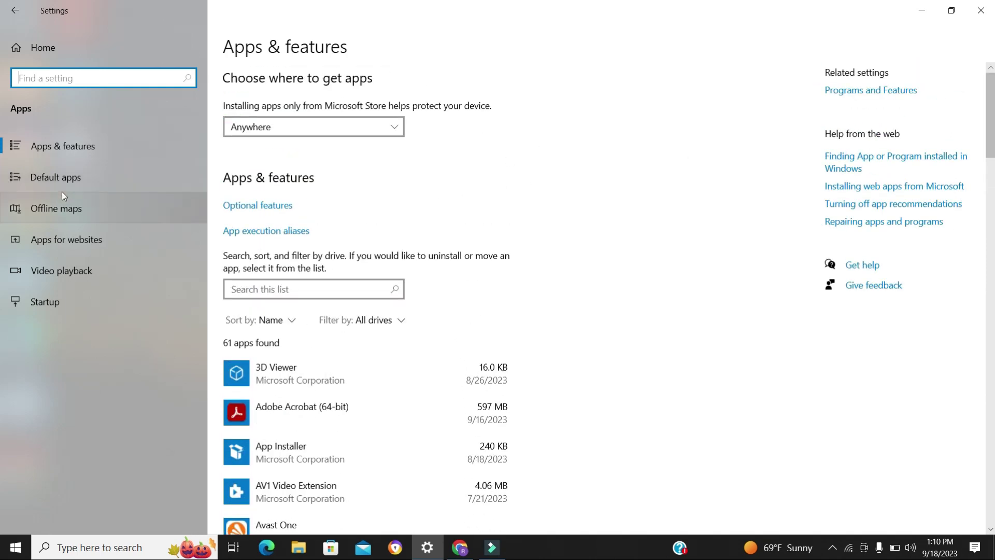
Open the default apps settings and view which apps can be chosen for Email, keeping Mail.
left_click(46, 182)
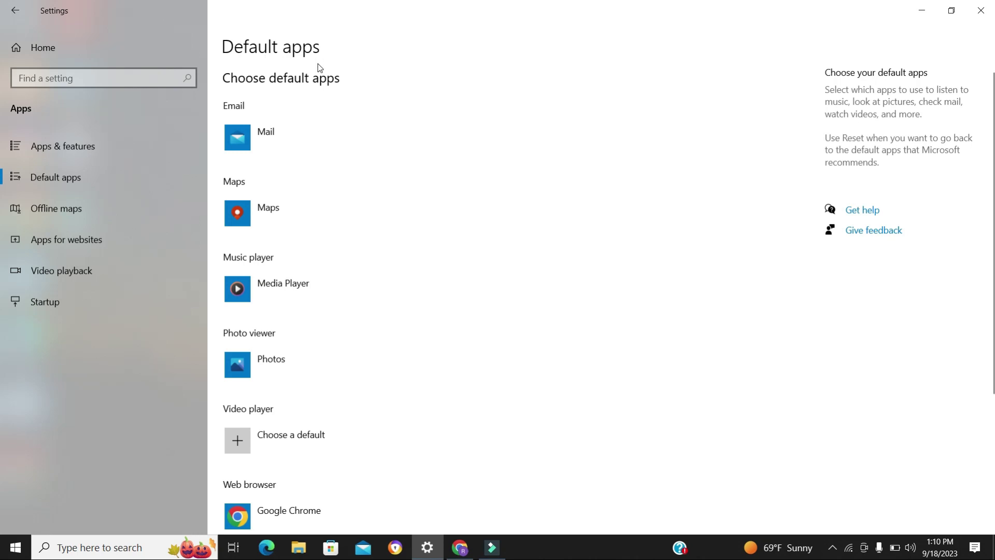
left_click(274, 143)
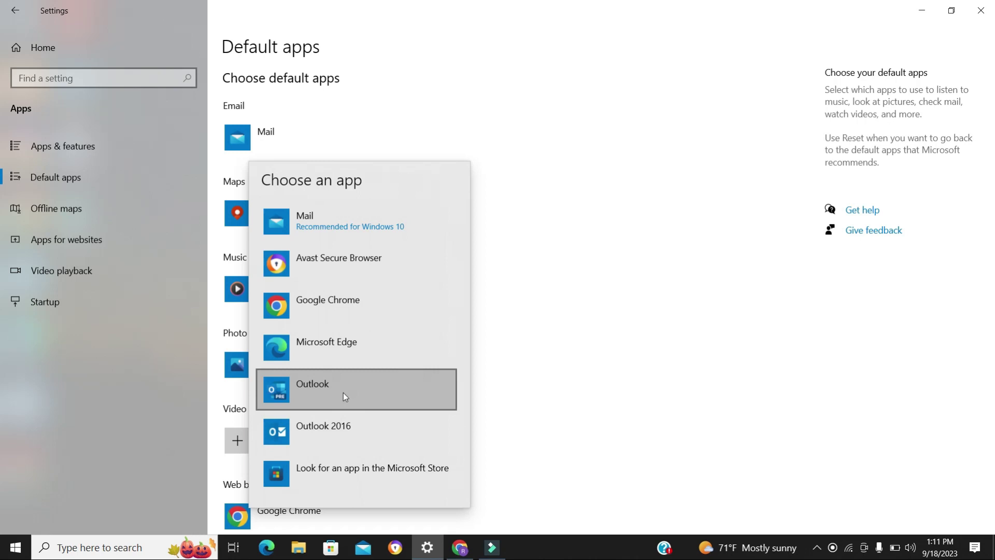
left_click(297, 148)
left_click(399, 233)
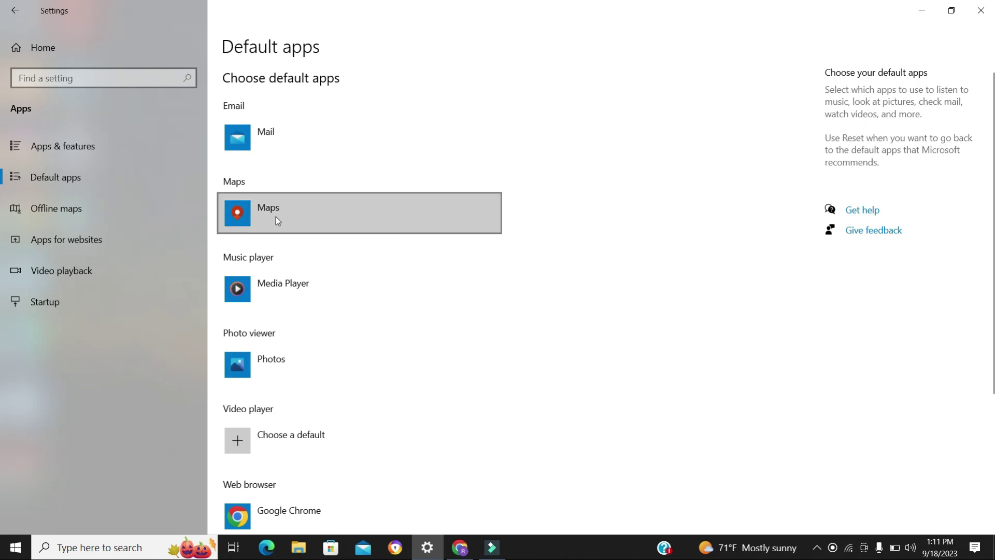
Look for other default Maps apps in the Microsoft Store, browse the results and close the store.
left_click(298, 221)
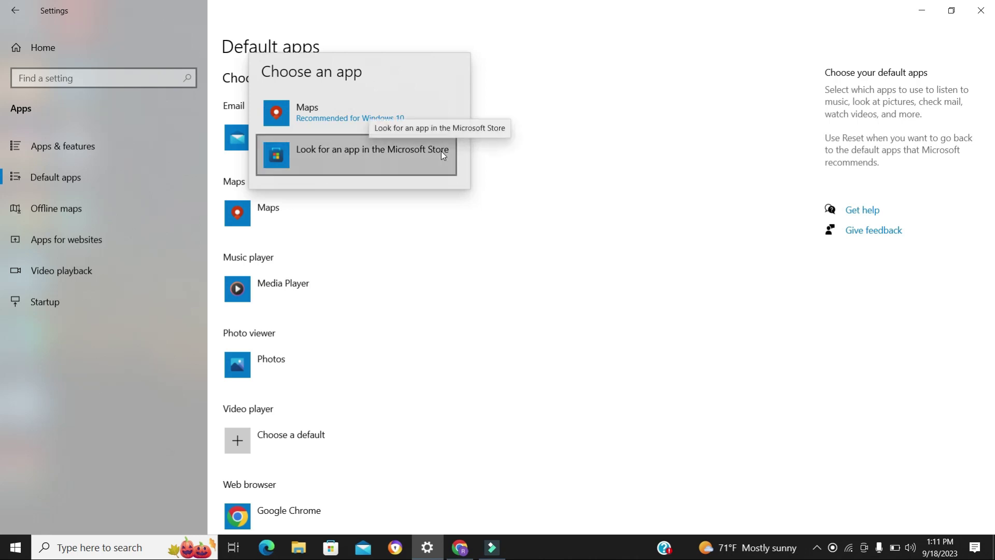
left_click(368, 163)
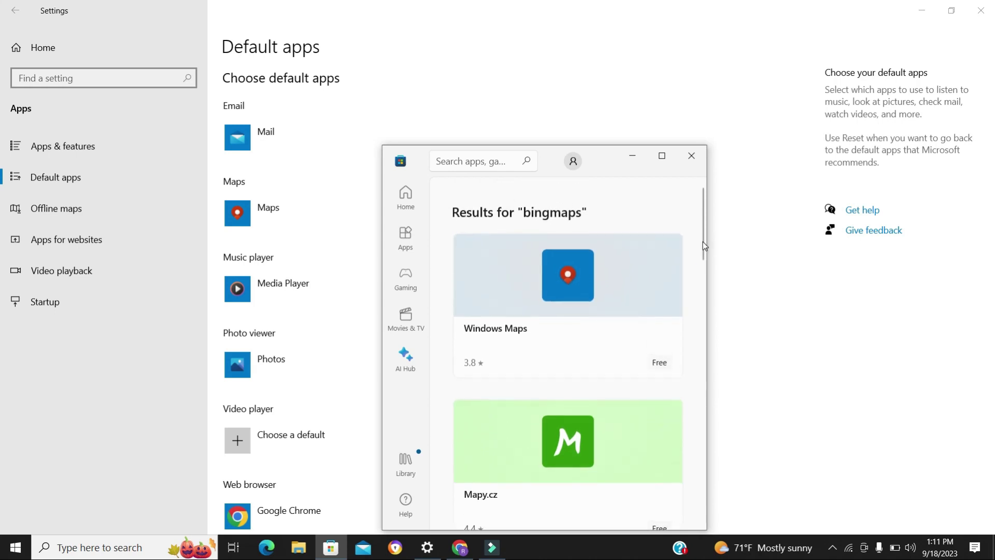
left_click_drag(703, 242, 705, 271)
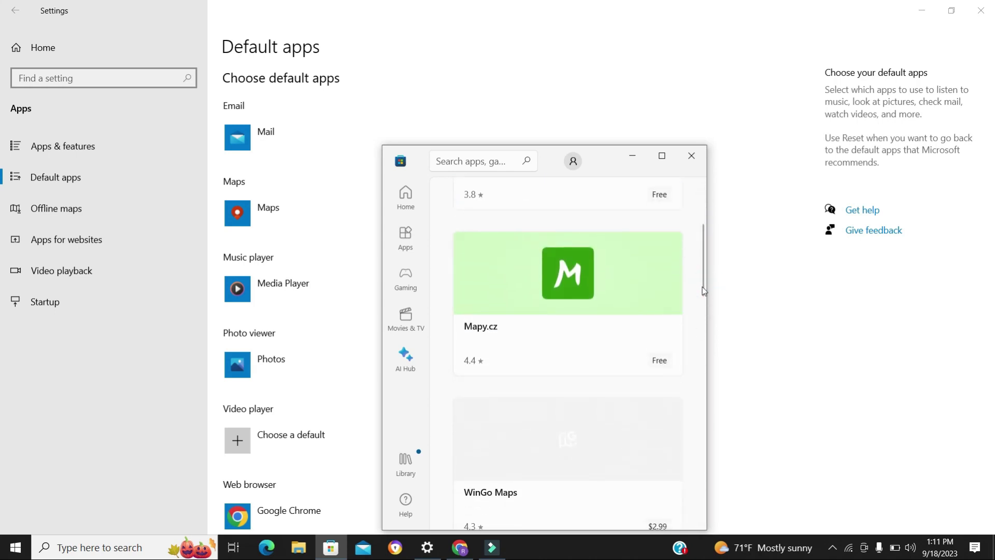
left_click_drag(703, 290, 697, 366)
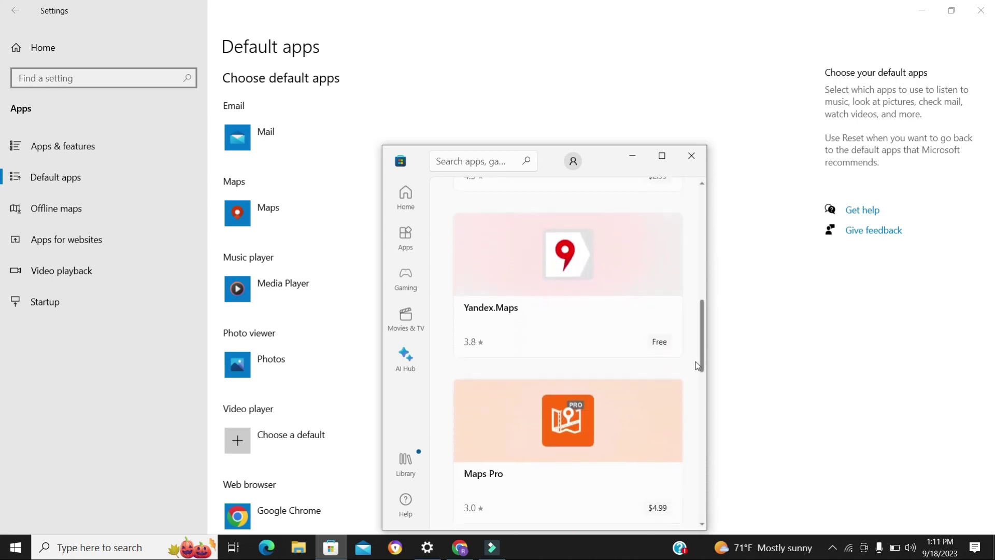
left_click(692, 155)
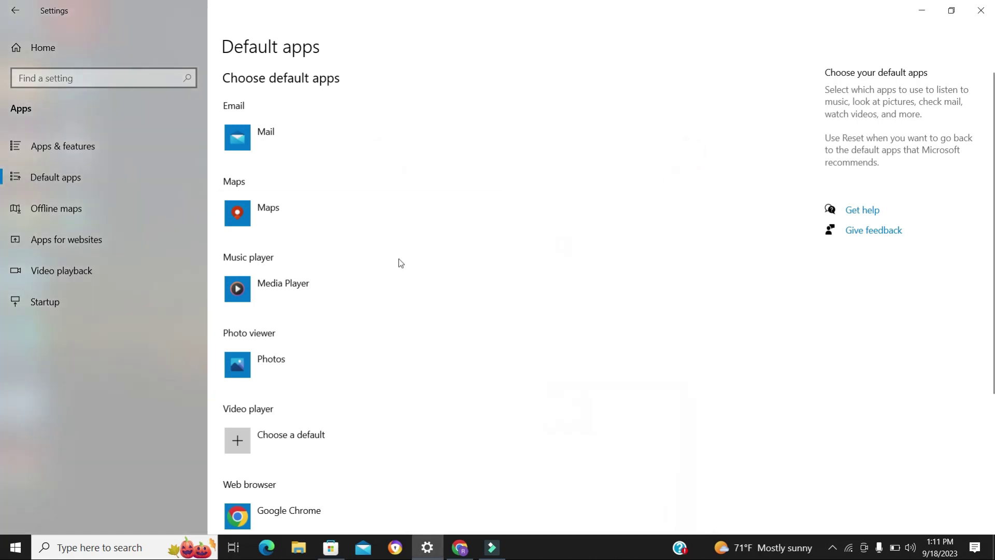
Set the default music player to Windows Media Player.
left_click(266, 287)
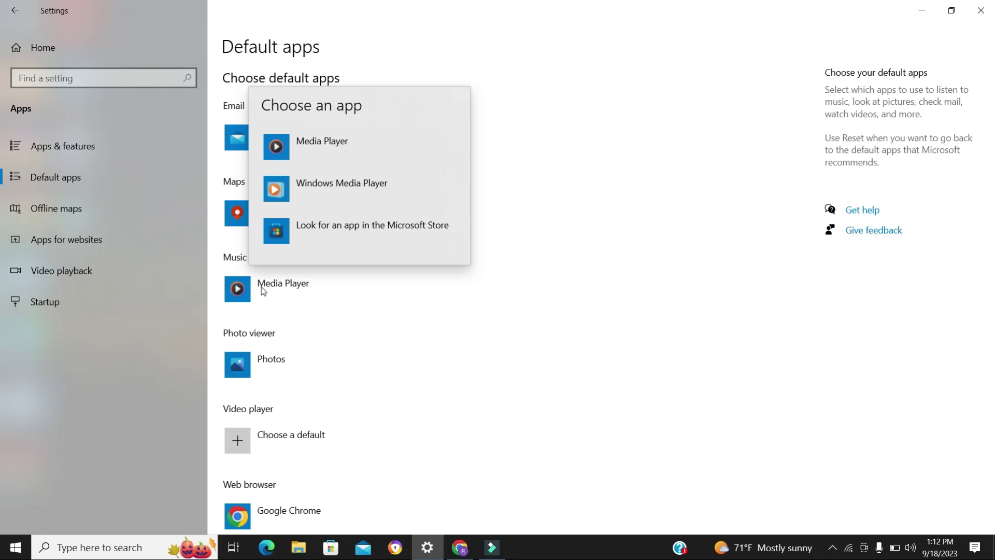
left_click(330, 187)
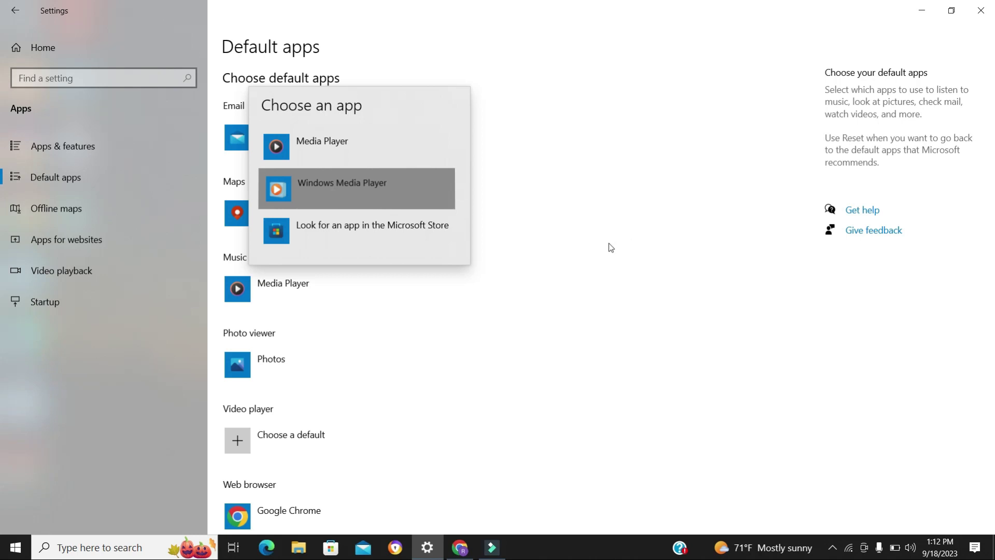
left_click(630, 219)
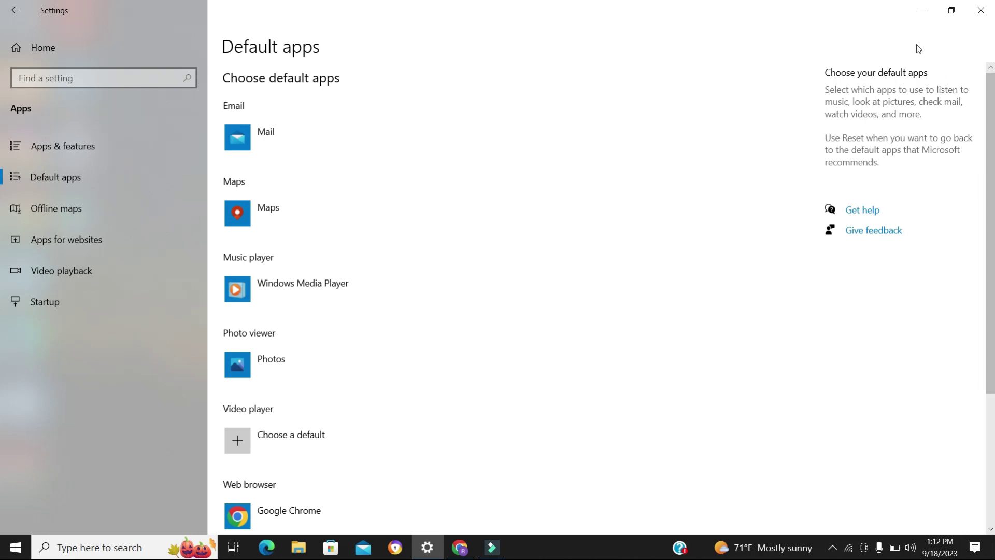
Test the media player by playing the Blacklight (2022) video from the Videos folder, close it and return to the default apps settings.
left_click(922, 10)
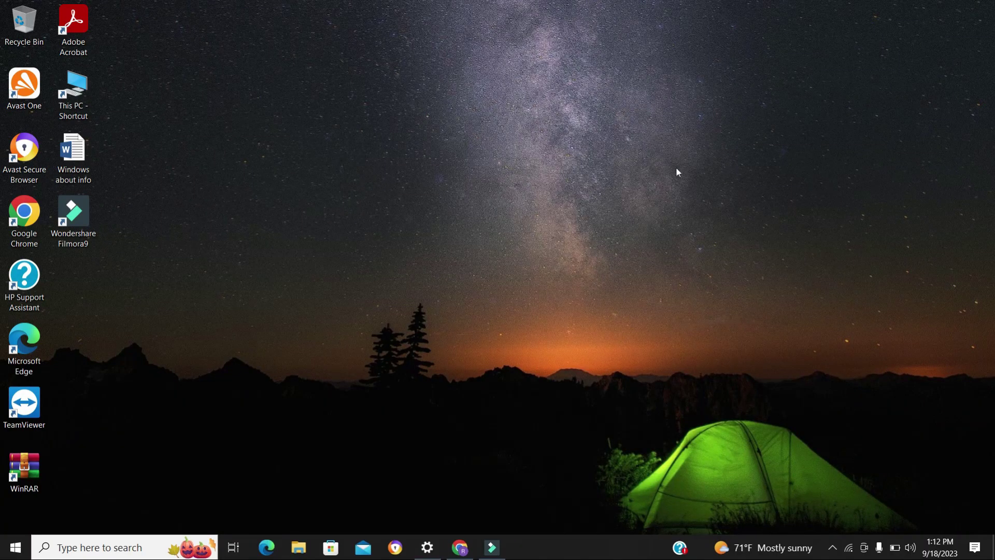
double_click(65, 95)
left_click(188, 436)
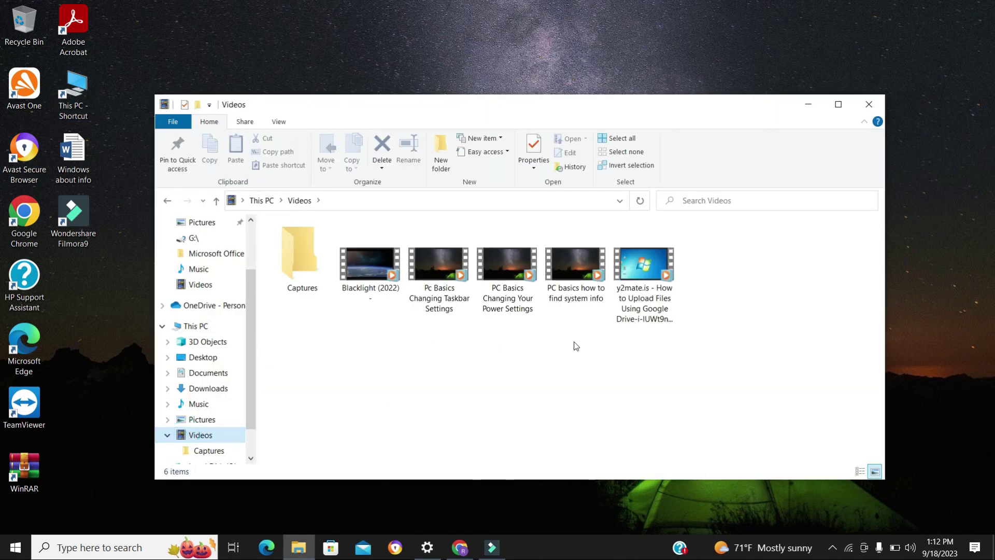
left_click(366, 280)
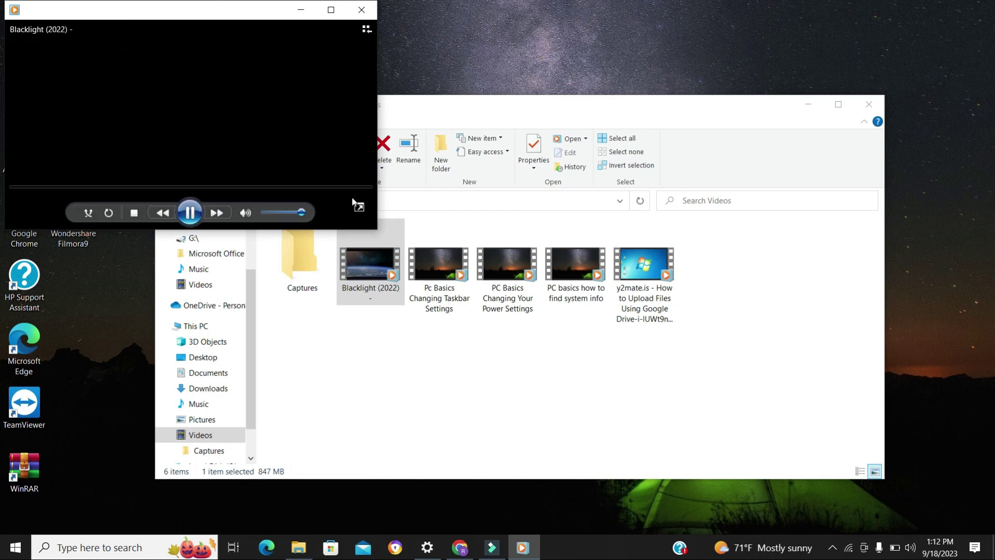
left_click(361, 10)
left_click(863, 105)
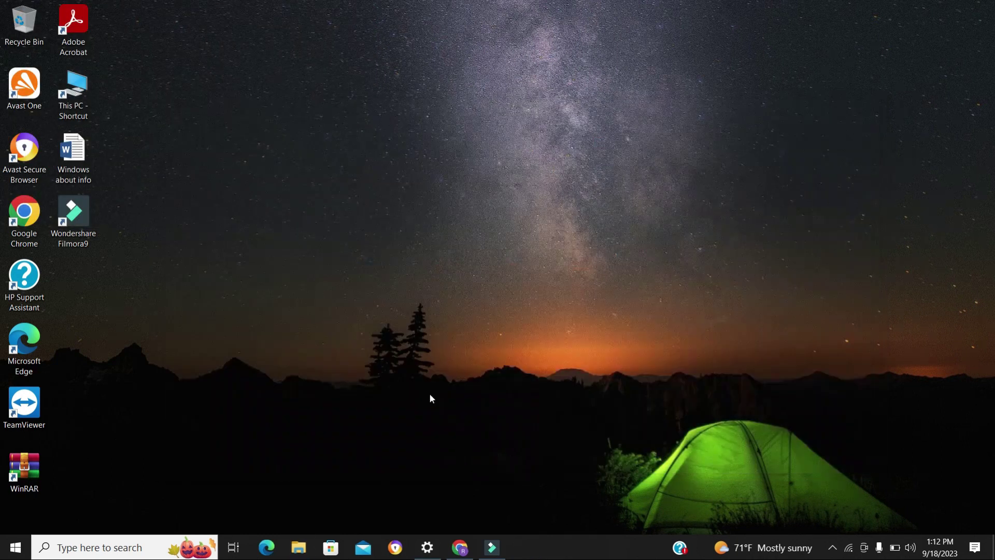
left_click(427, 547)
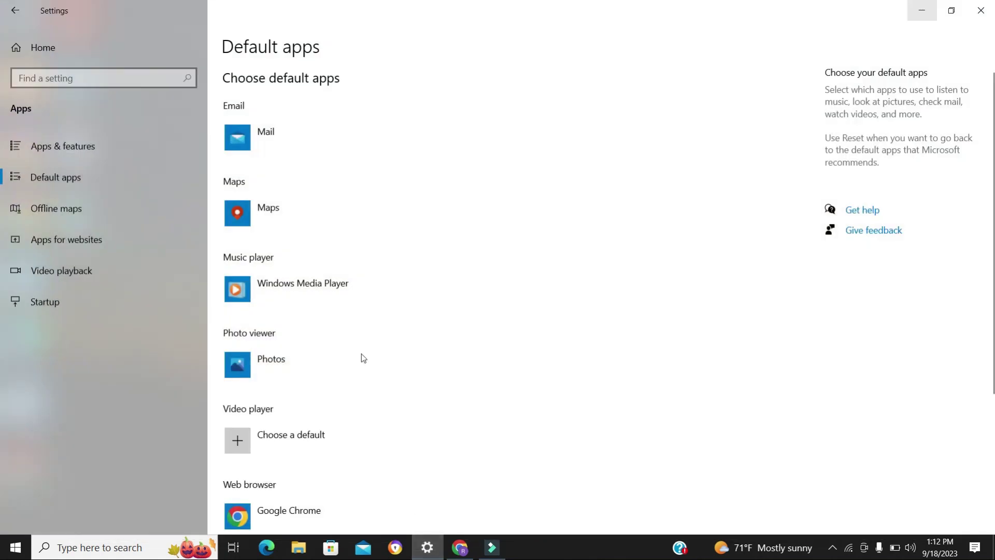
Change the default web browser to Microsoft Edge, and switch it back to Google Chrome despite the Edge suggestion.
left_click_drag(993, 354, 973, 436)
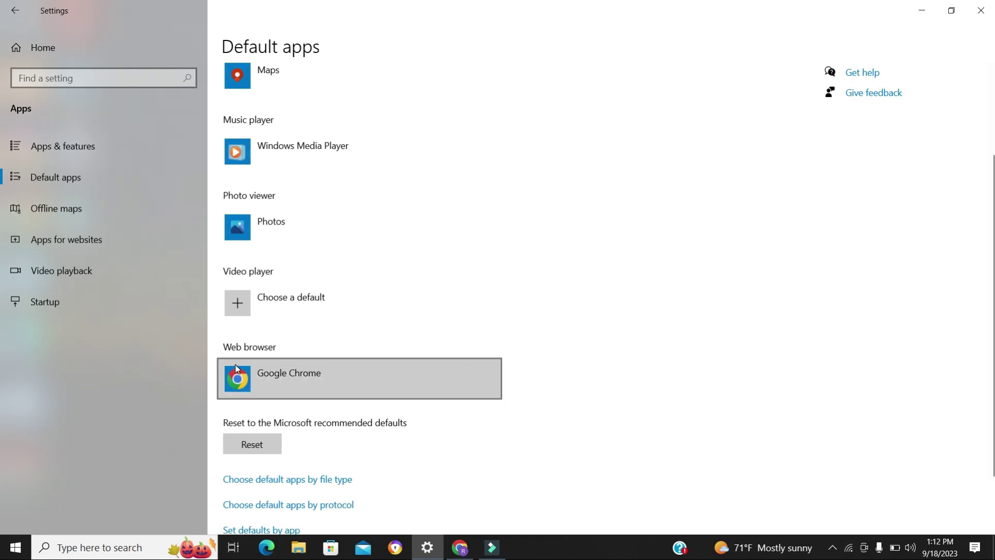
left_click(263, 392)
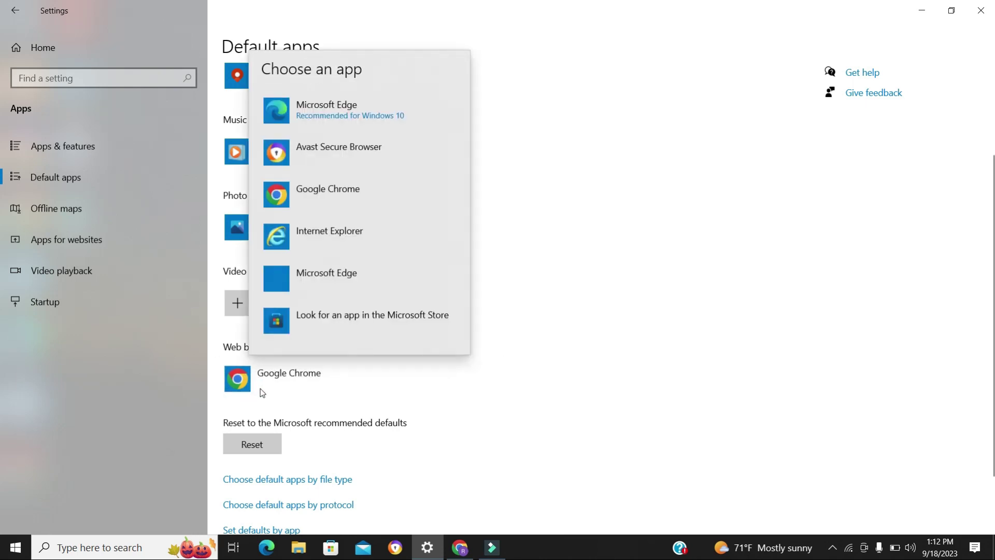
left_click(393, 118)
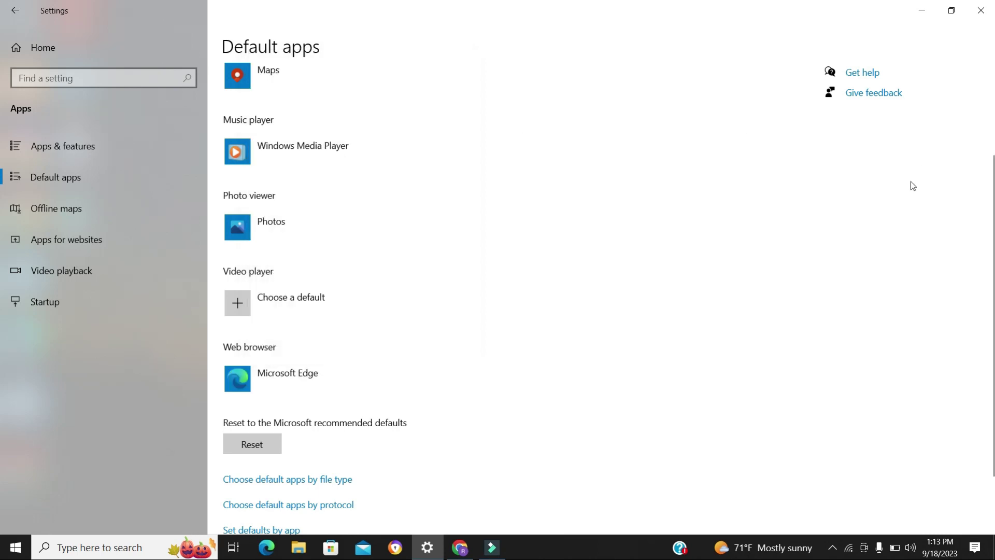
left_click(262, 382)
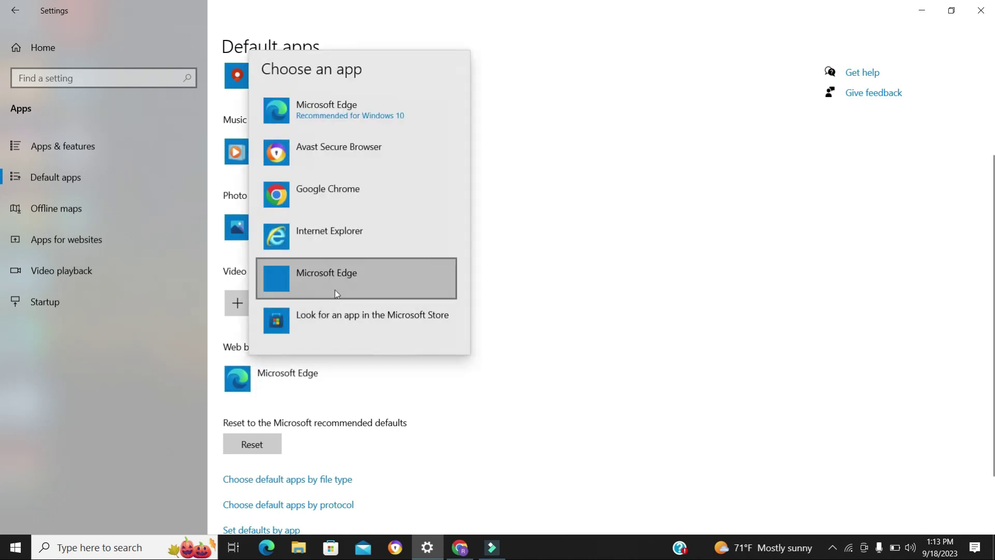
left_click(338, 191)
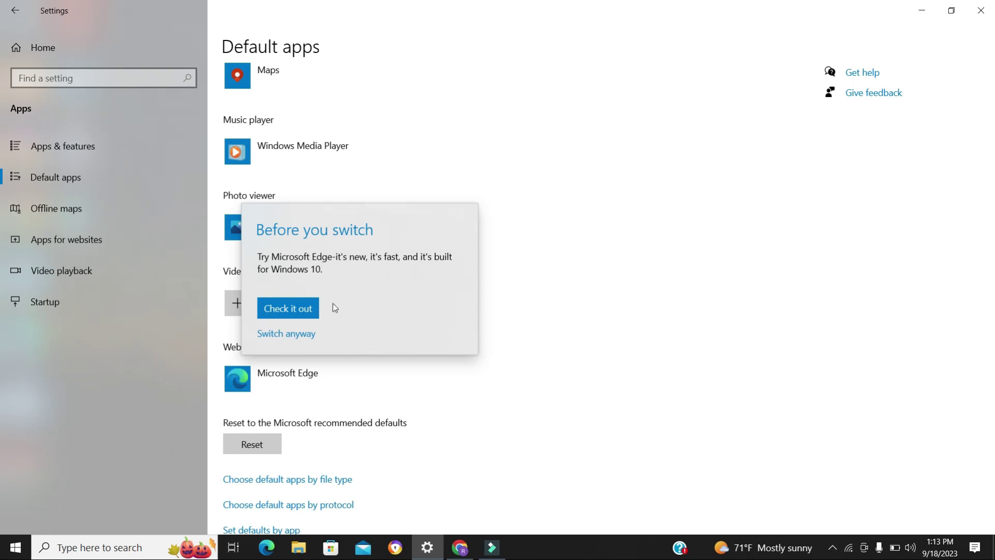
left_click(284, 337)
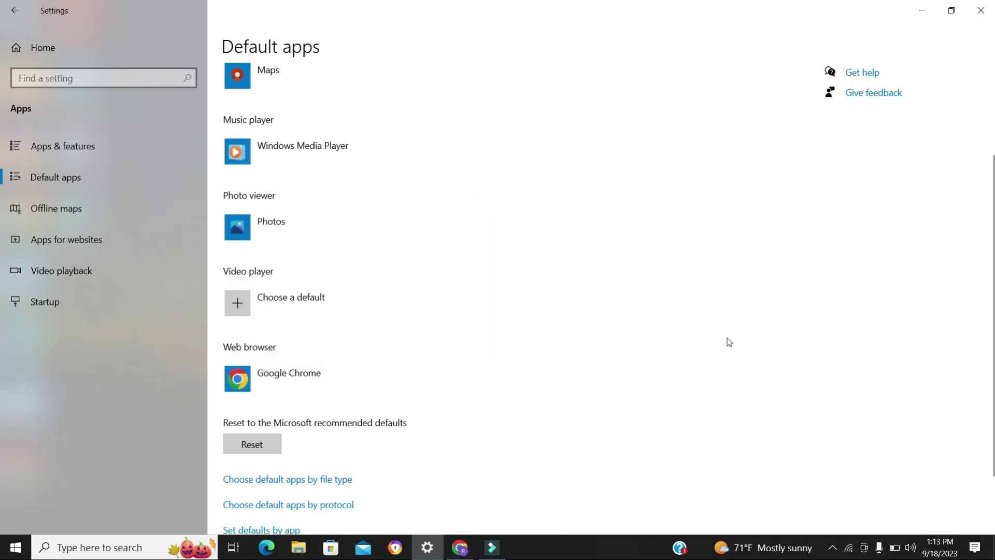
Open the Adobe Acrobat entry under Set defaults by app and look through its file type and protocol associations.
scroll(984, 371, "down", 2)
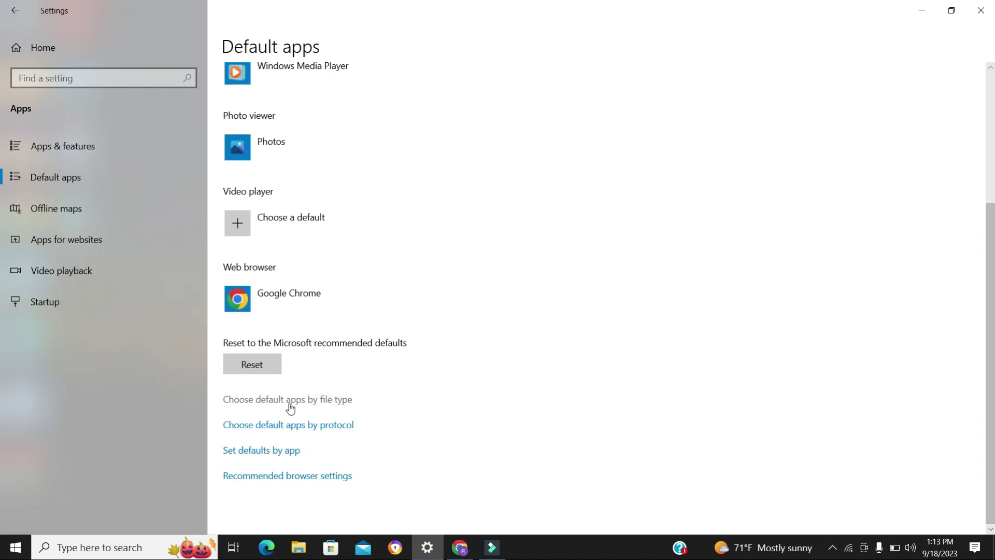
left_click(263, 452)
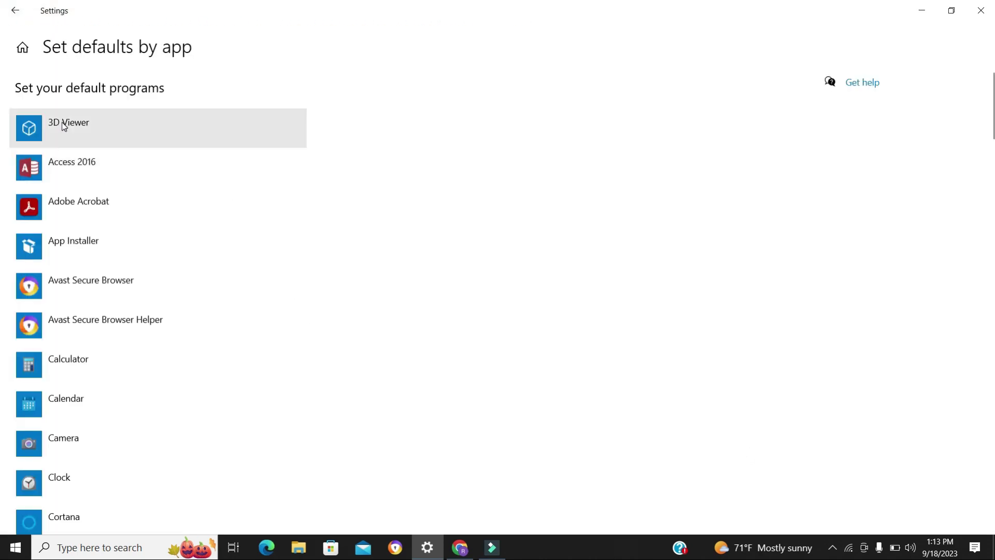
left_click(66, 208)
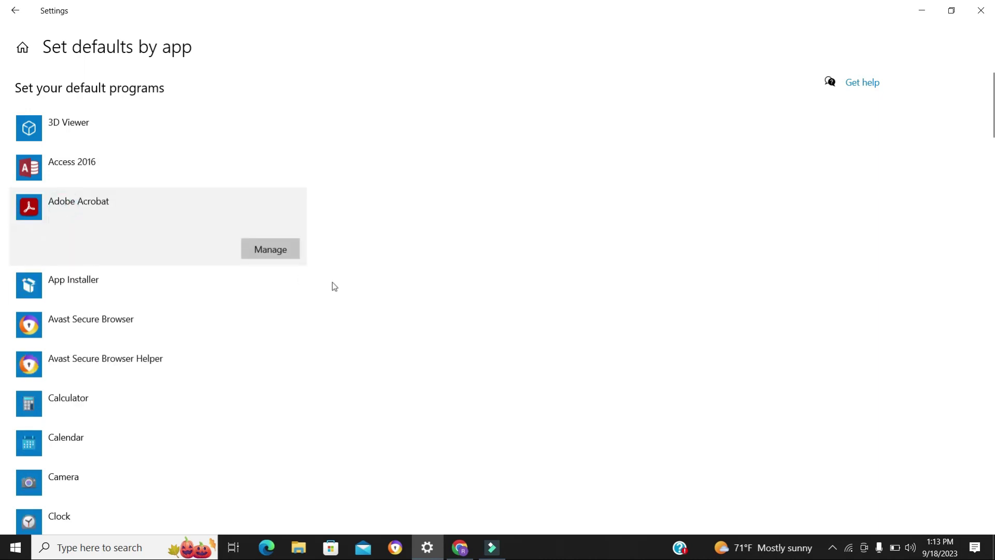
left_click(273, 256)
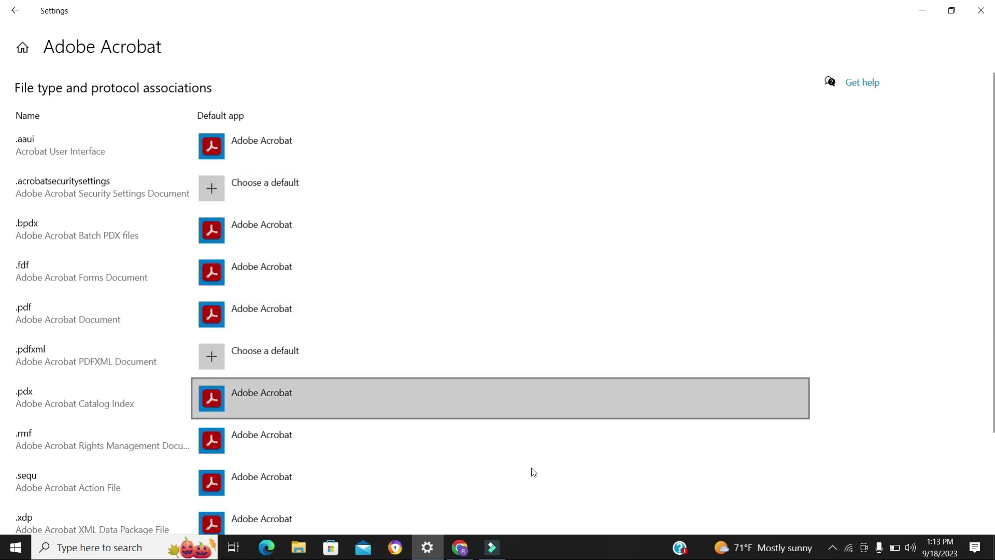
scroll(989, 464, "down", 3)
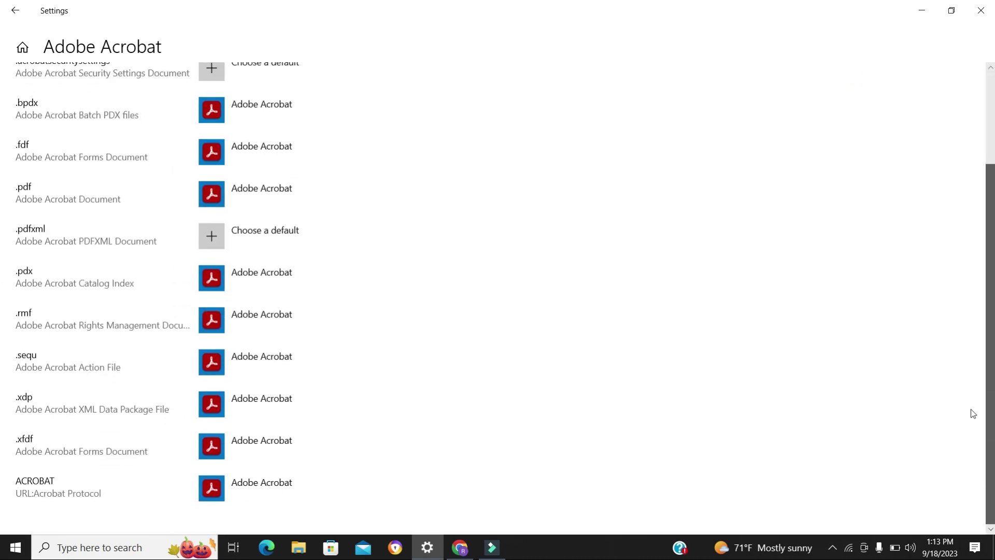
scroll(197, 208, "up", 2)
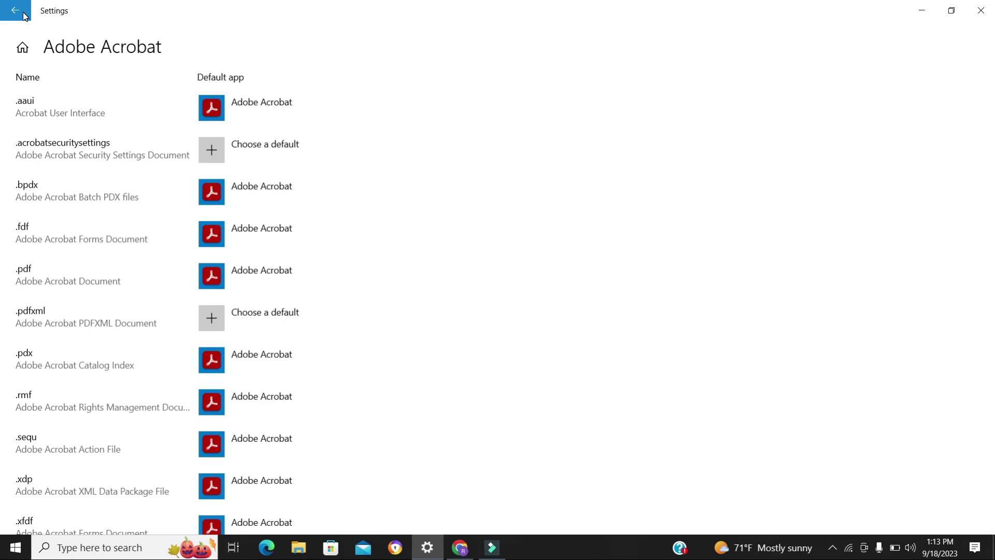
Set Adobe Acrobat as the default app for .acrobatsecuritysettings and .pdfxml files, and return to the main default apps page.
left_click(257, 151)
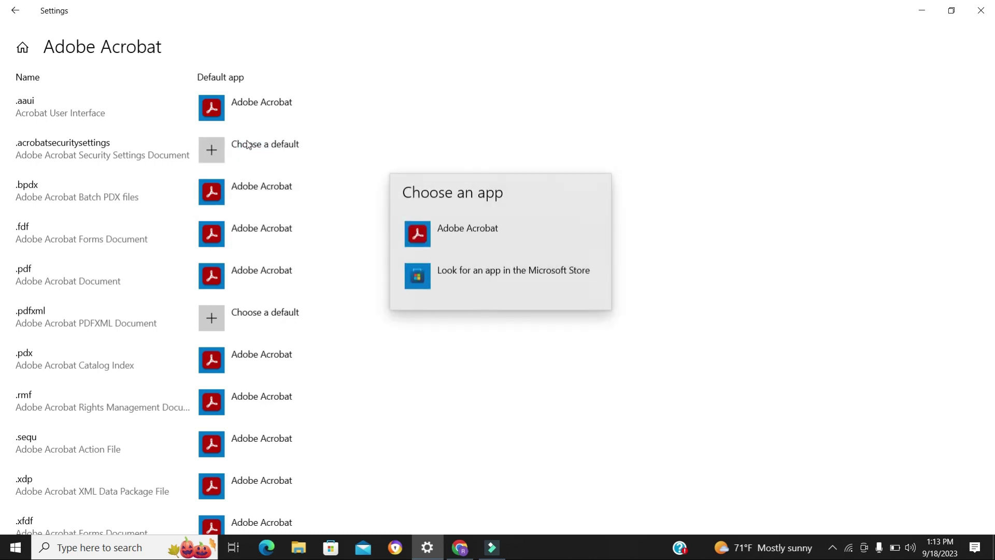
left_click(421, 244)
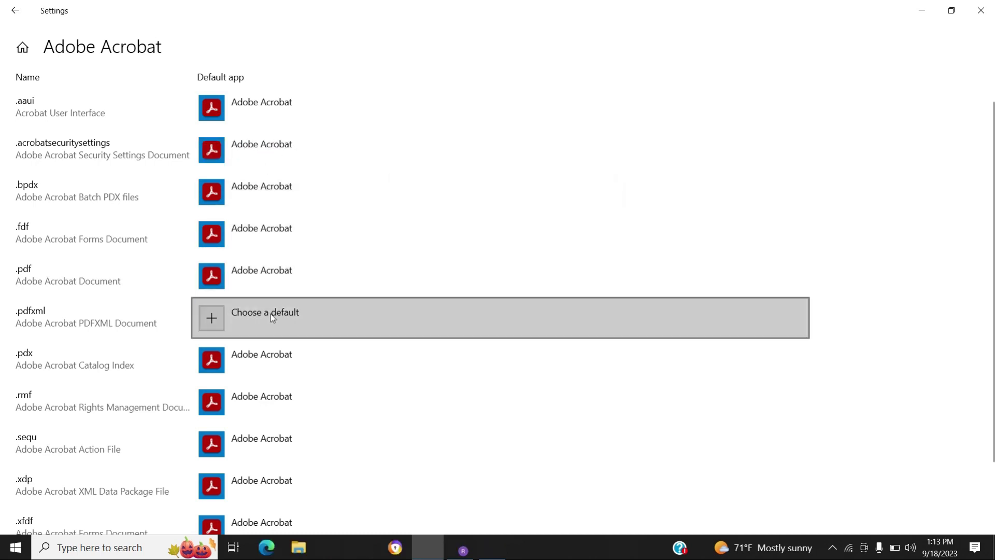
left_click(242, 321)
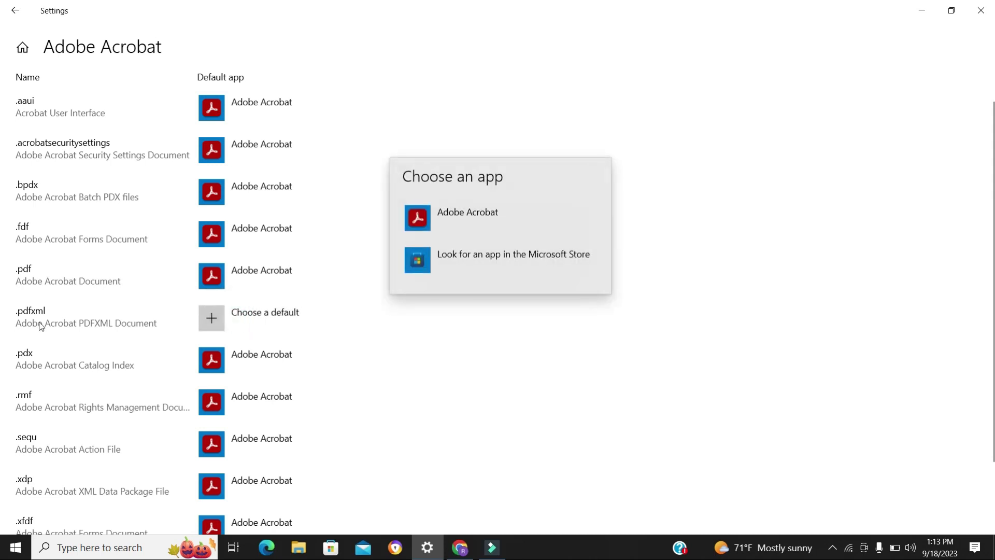
left_click(447, 214)
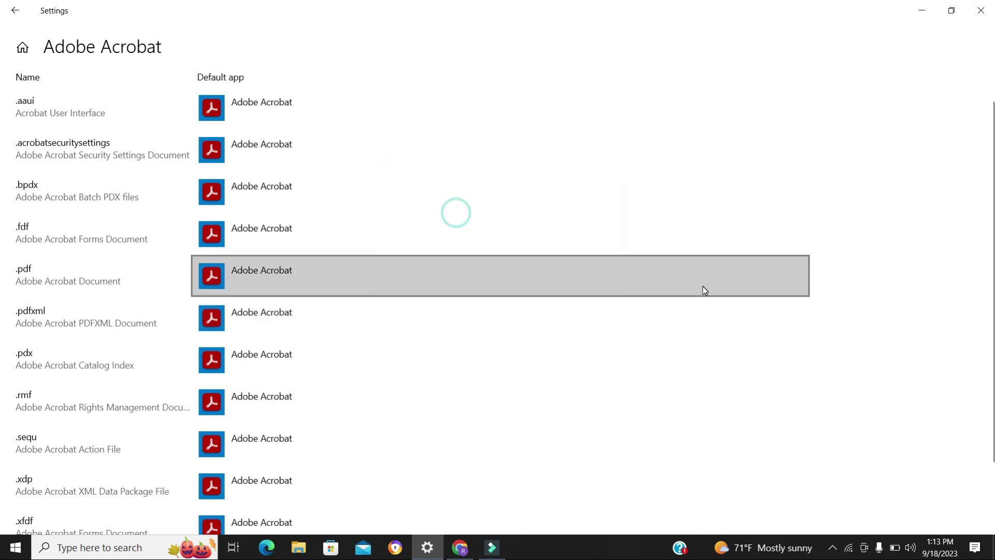
scroll(1, 431, "down", 2)
scroll(1, 430, "up", 3)
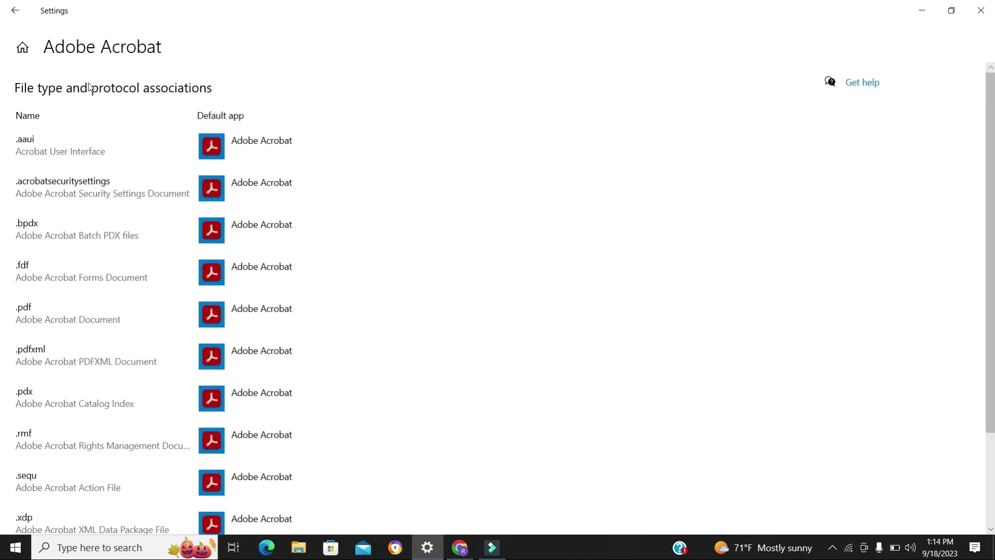
left_click(20, 16)
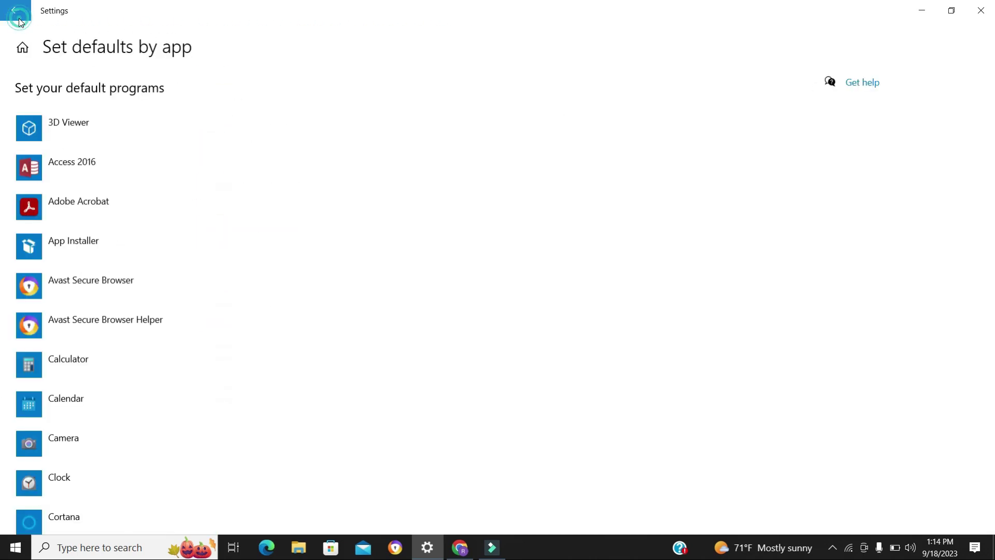
left_click(20, 20)
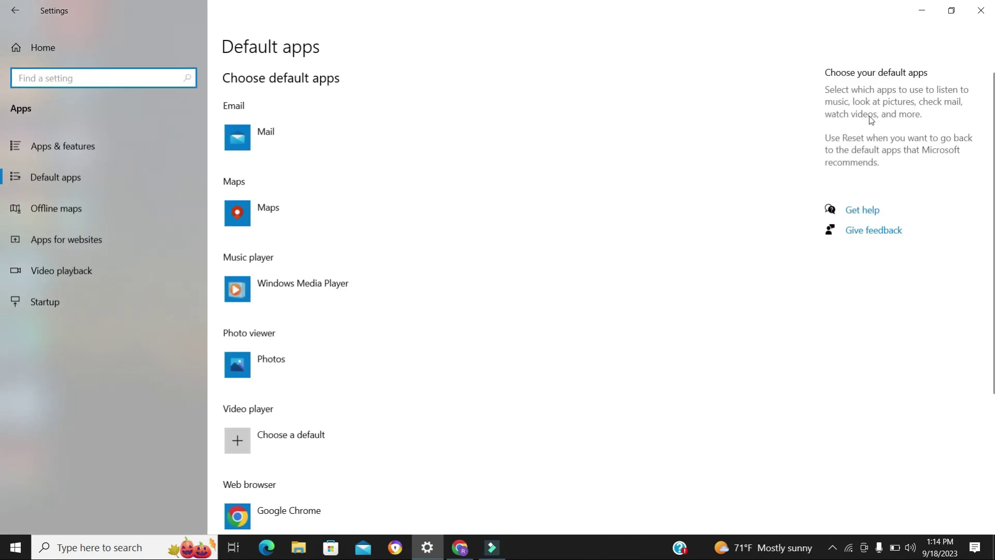